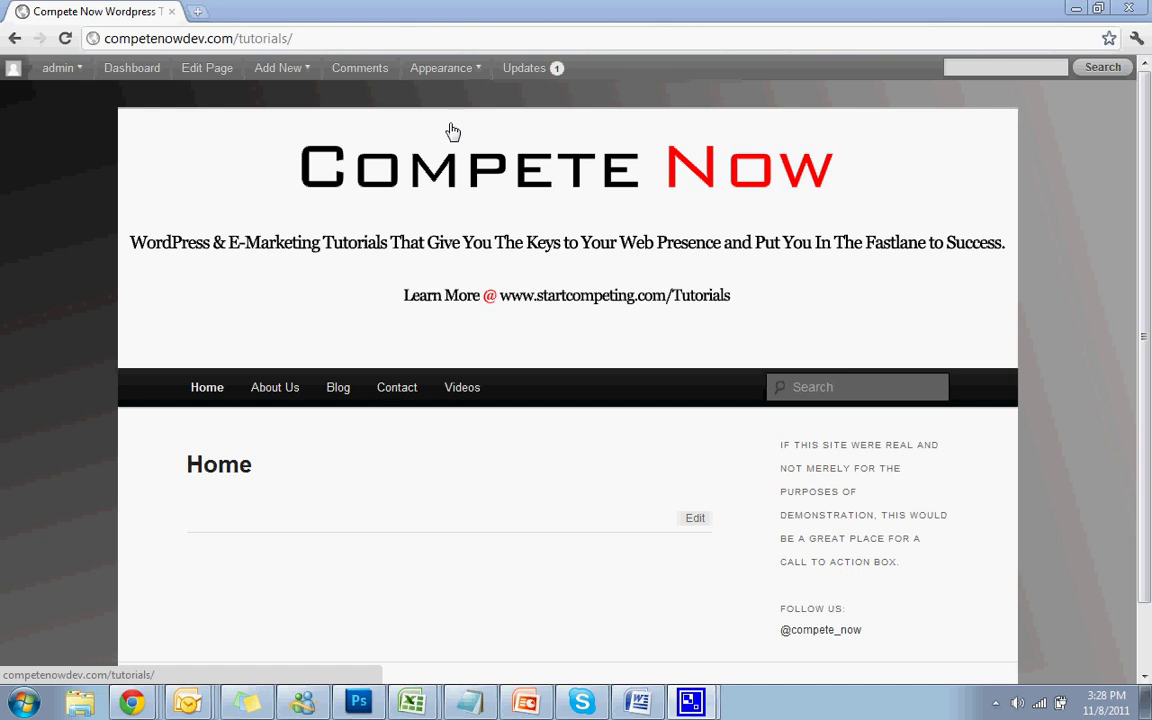
Open the site's admin dashboard and list the installed plugins
mouse_move(290, 77)
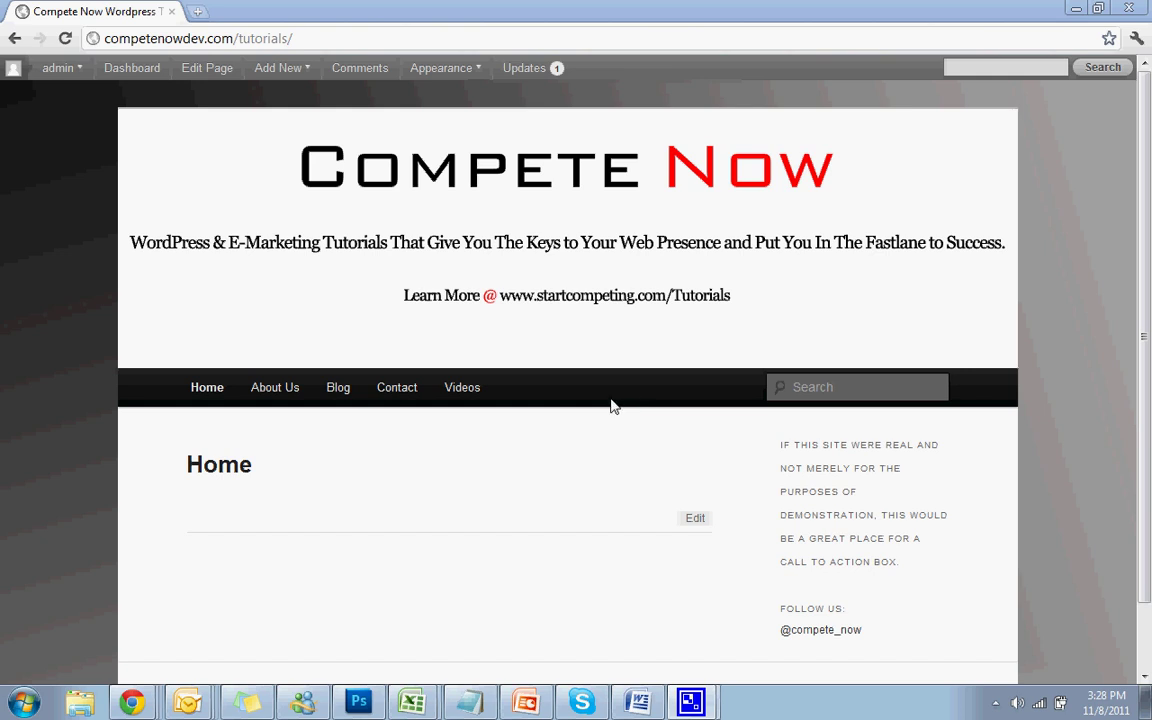
click(152, 80)
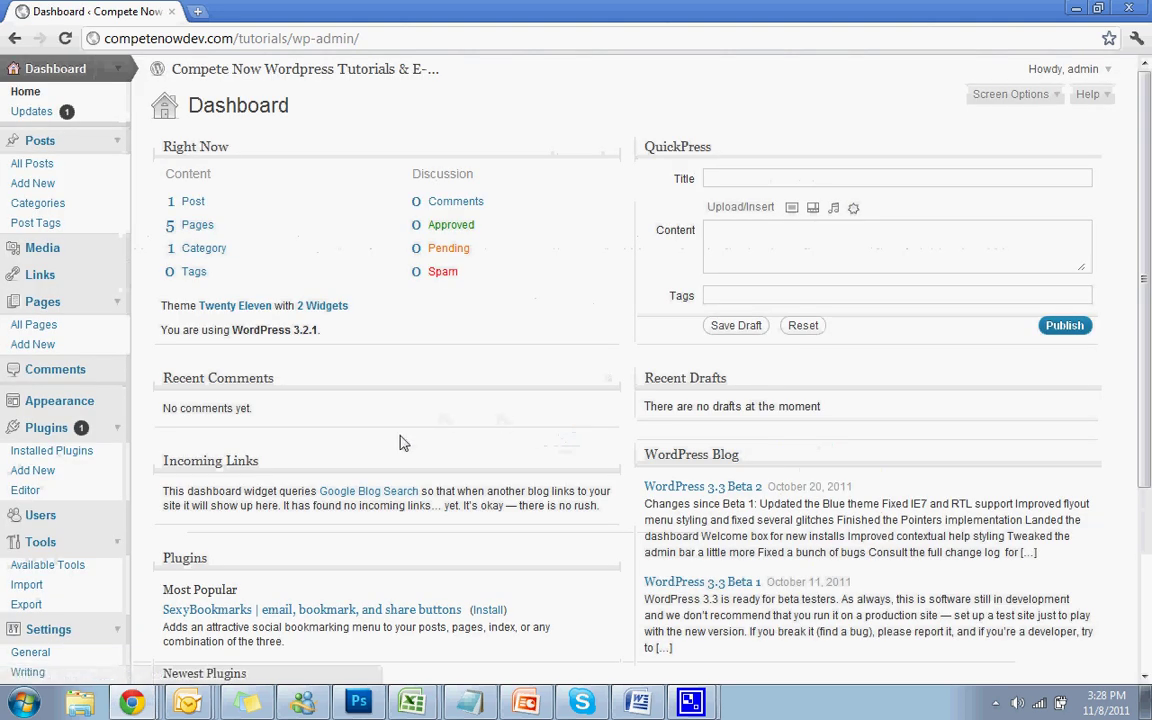
click(52, 459)
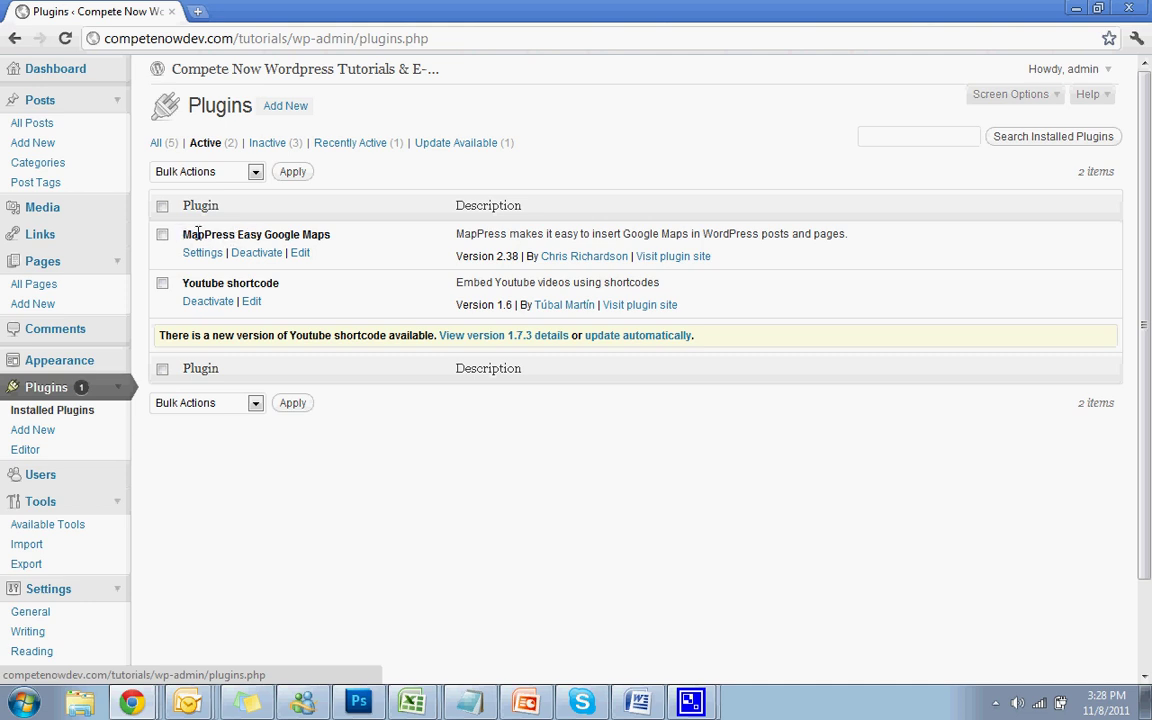
Open the MapPress plugin settings and review the basic, CSS map alignment and localization options
scroll(390, 494, down, 3)
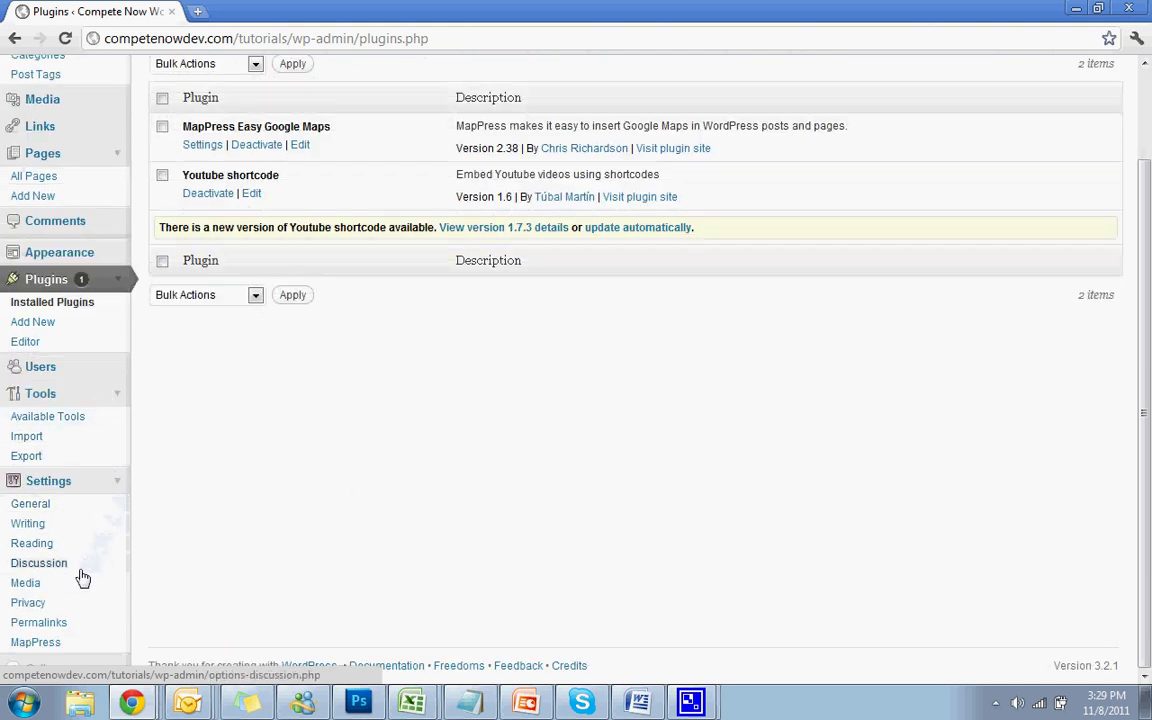
click(44, 646)
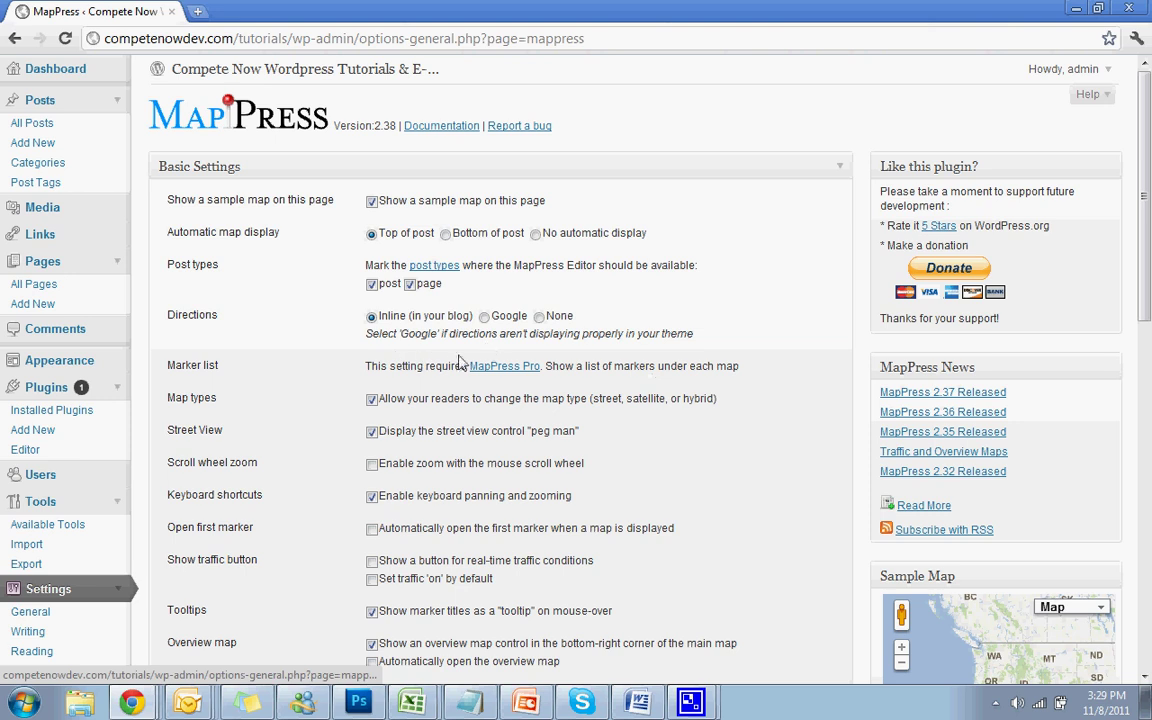
scroll(440, 370, down, 4)
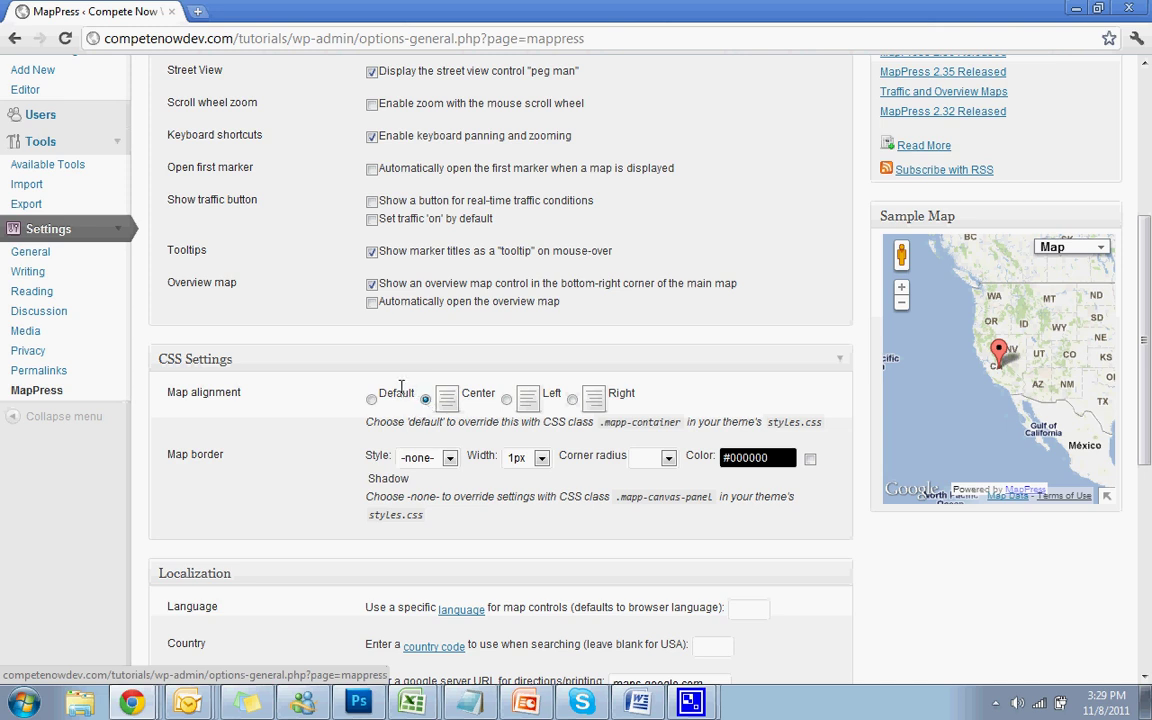
drag(379, 393, 420, 393)
click(420, 394)
scroll(405, 370, down, 5)
click(193, 614)
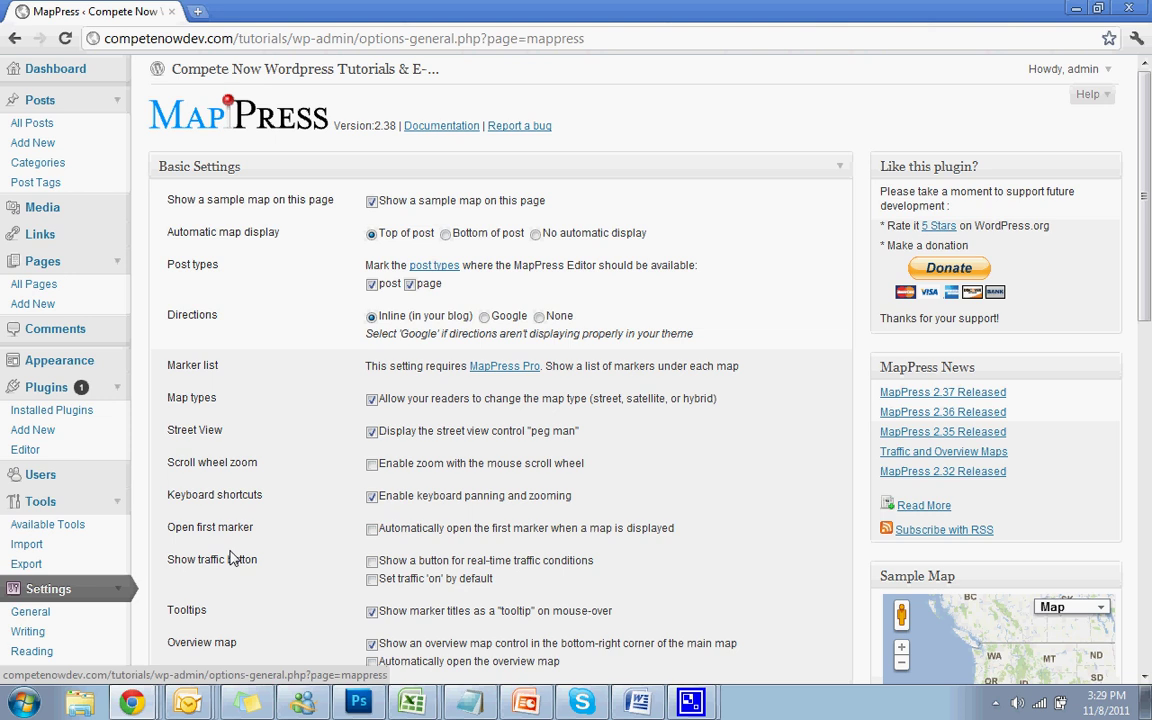
Open the Contact page for editing and delete the [mappress mapid="1"] shortcode from its content
click(37, 288)
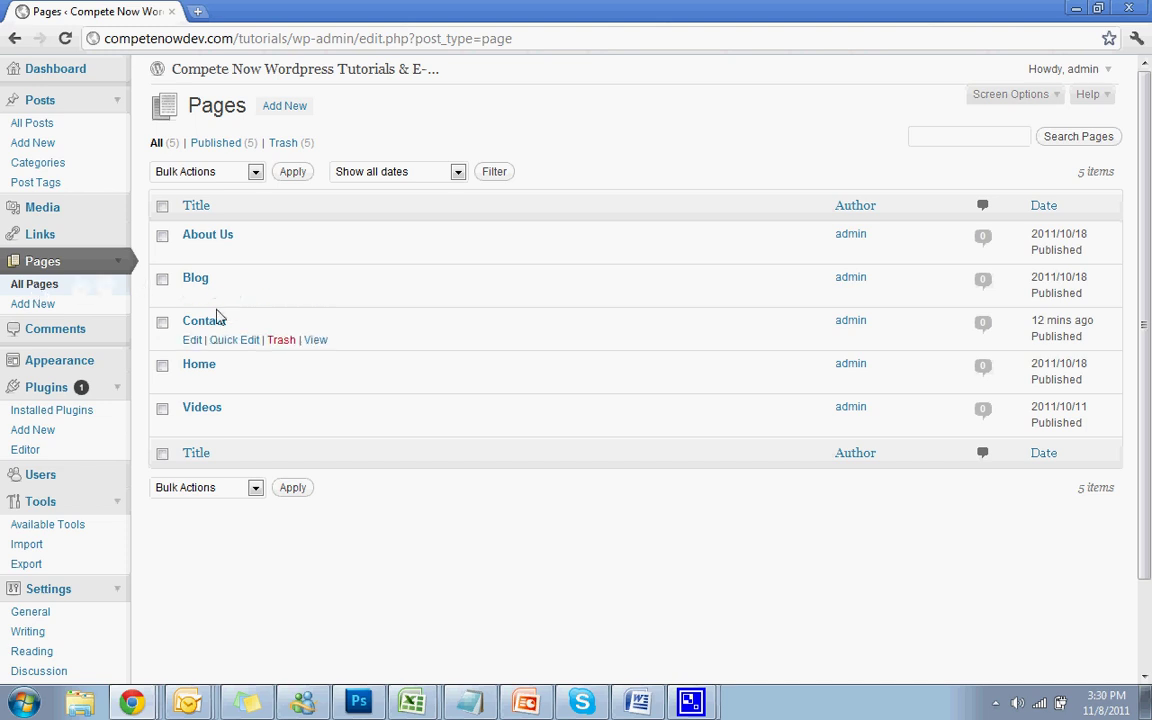
click(193, 340)
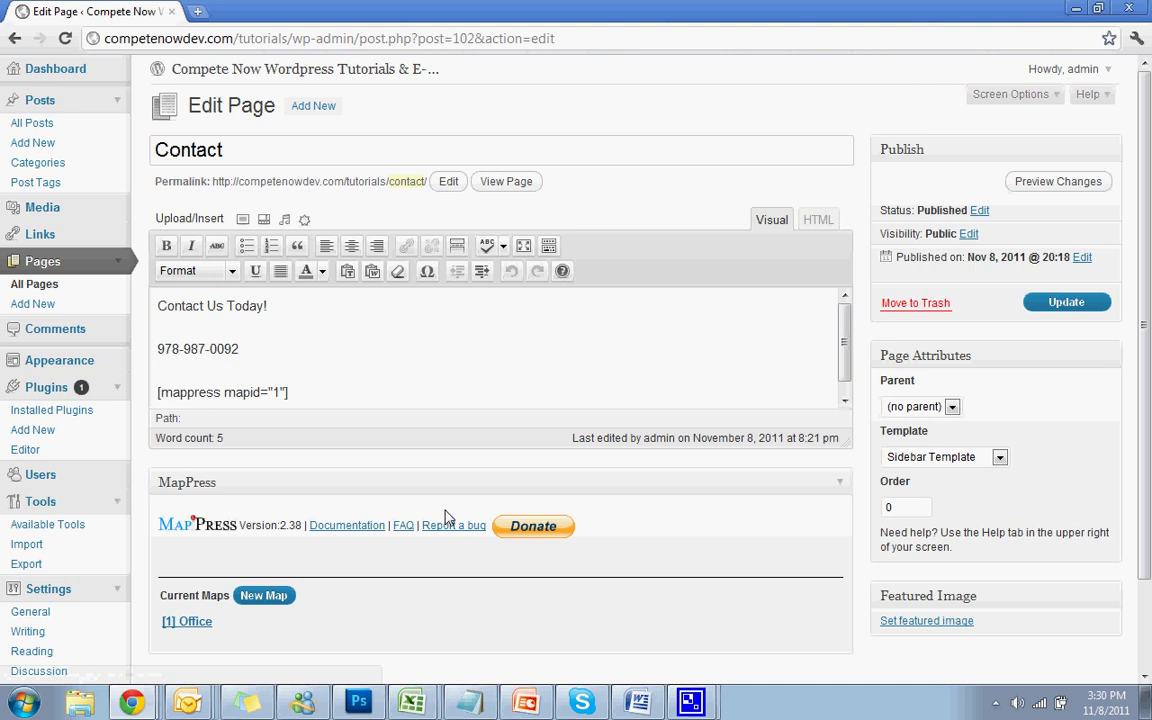
scroll(447, 517, down, 2)
scroll(432, 517, up, 2)
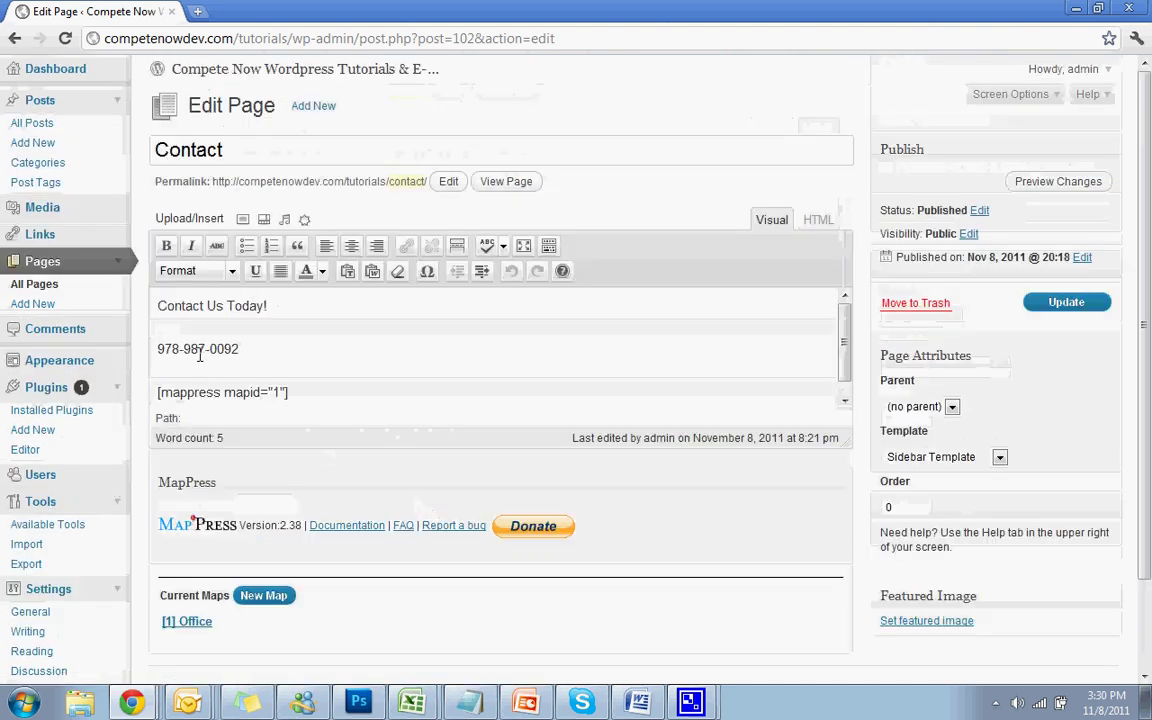
drag(342, 393, 135, 400)
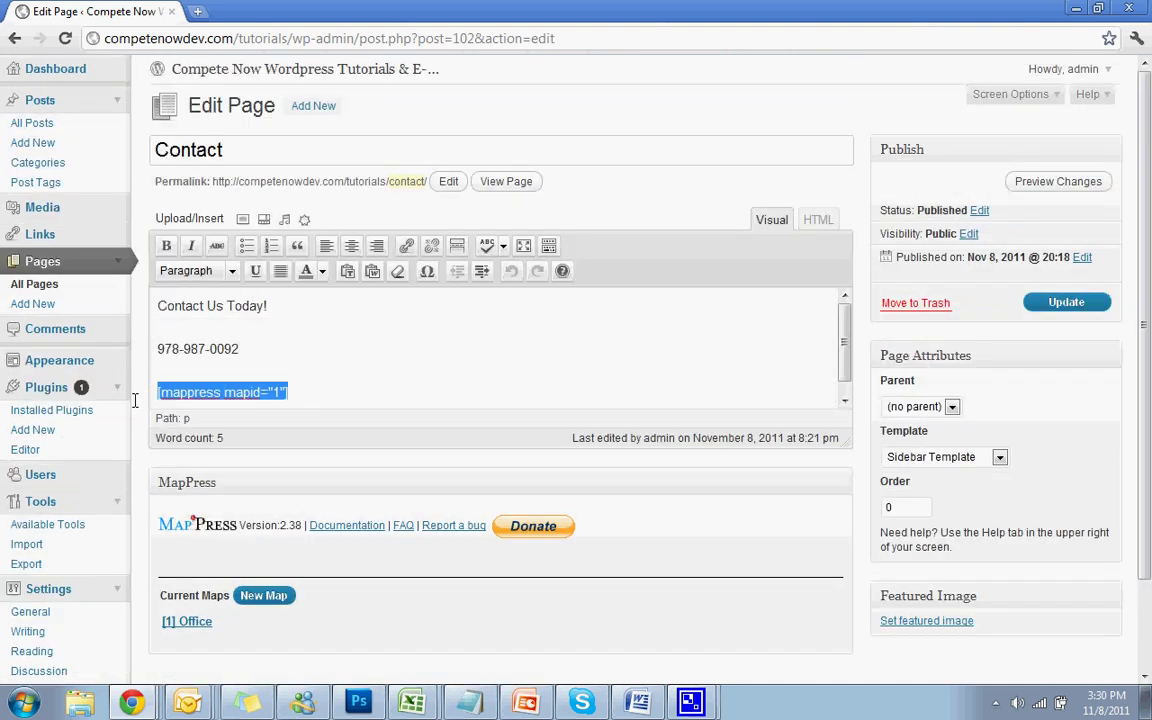
key(Delete)
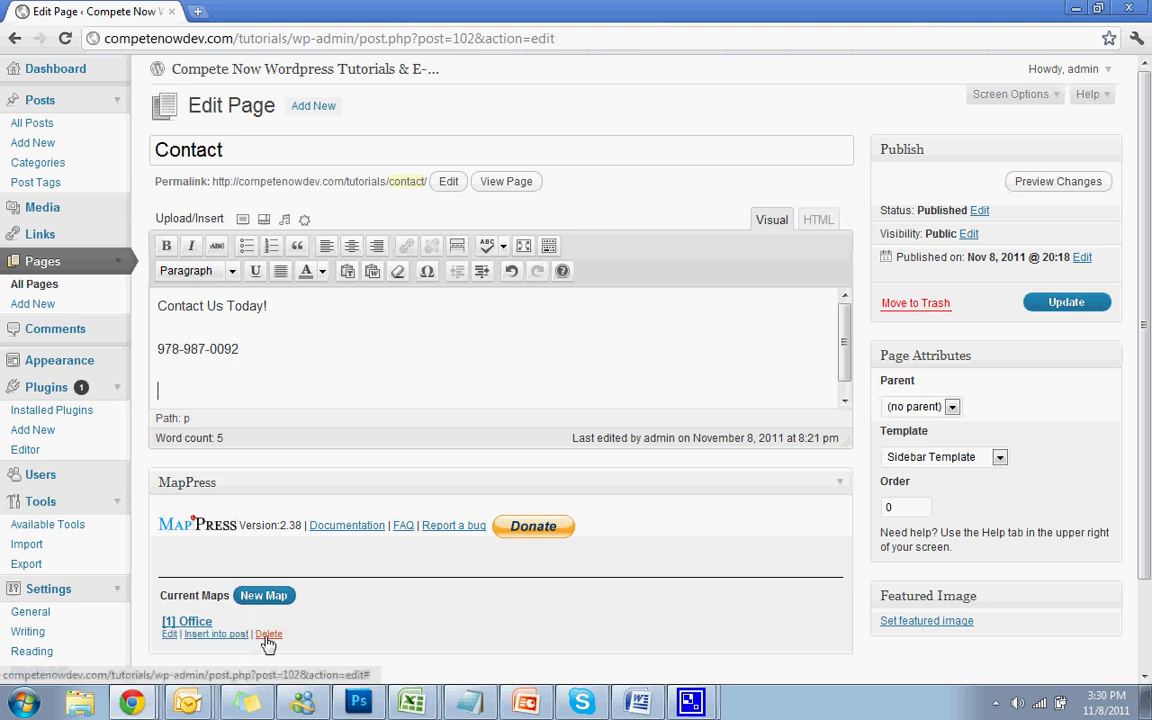
Delete the existing Office map from the Contact page's MapPress maps and update the page
click(268, 636)
click(540, 336)
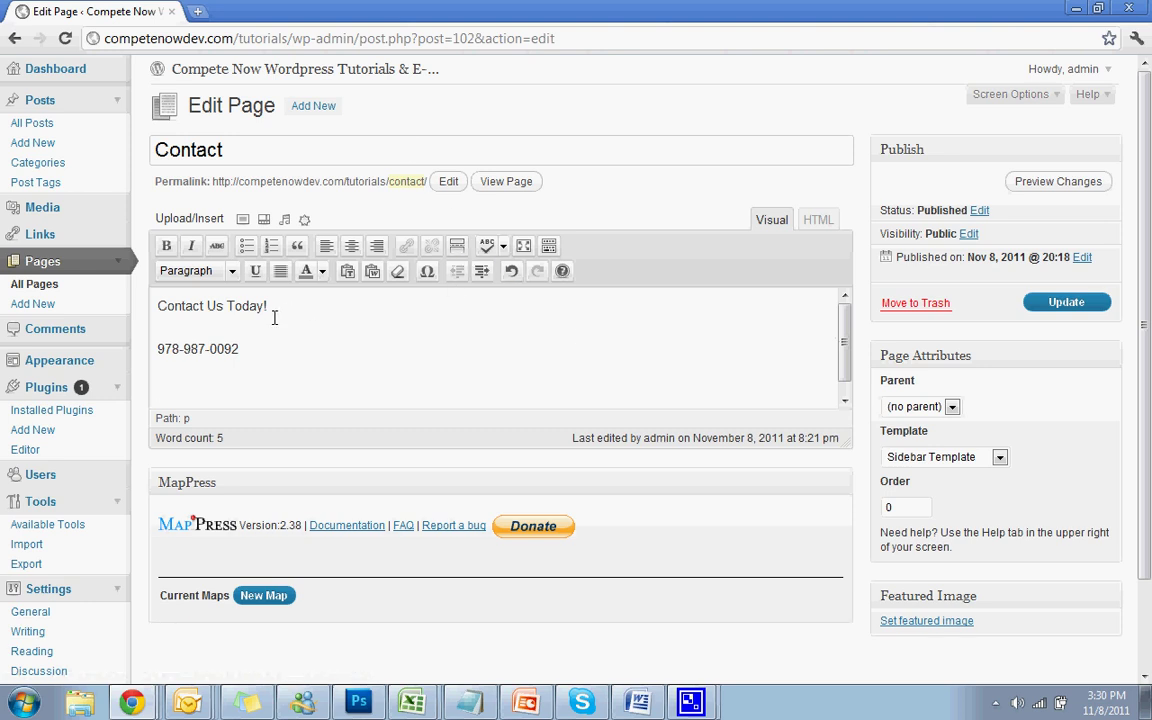
key(Return)
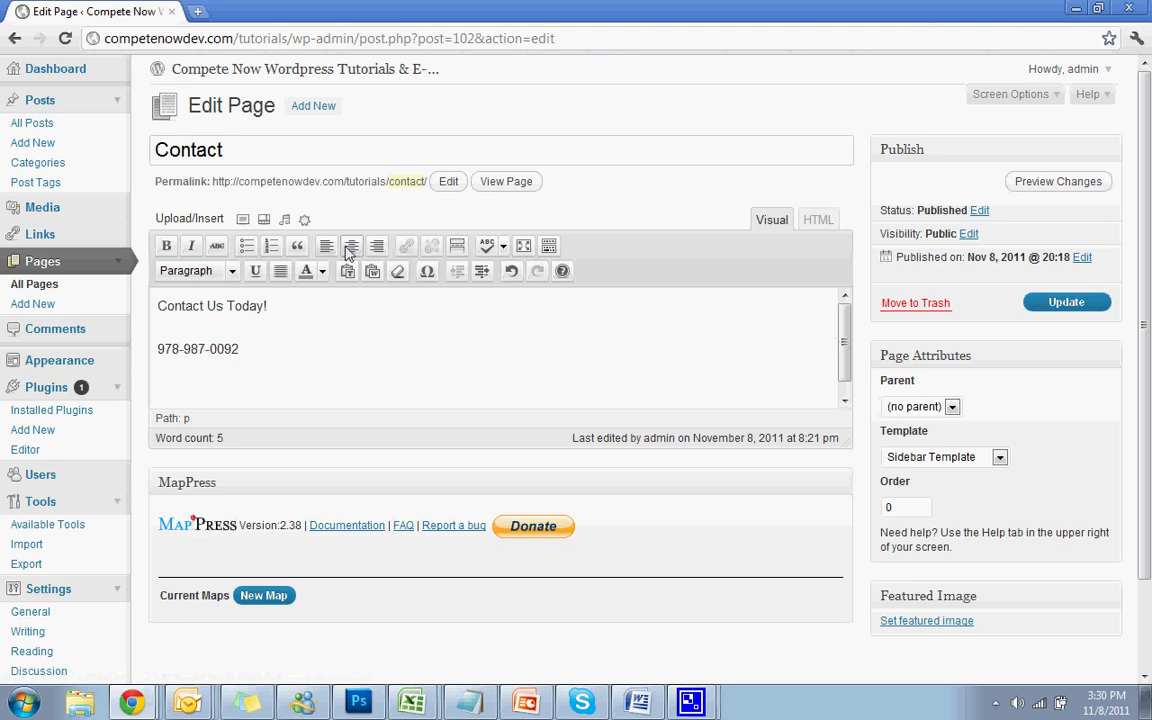
click(1065, 303)
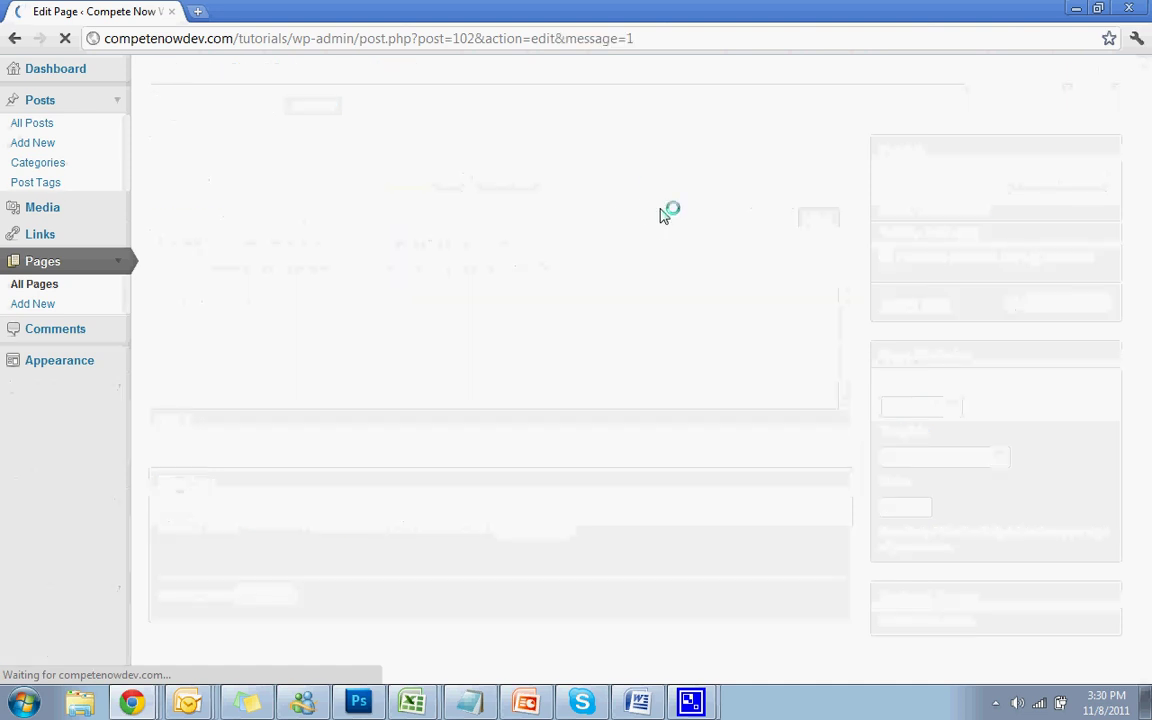
View the published Contact page to check its content without the map
click(515, 231)
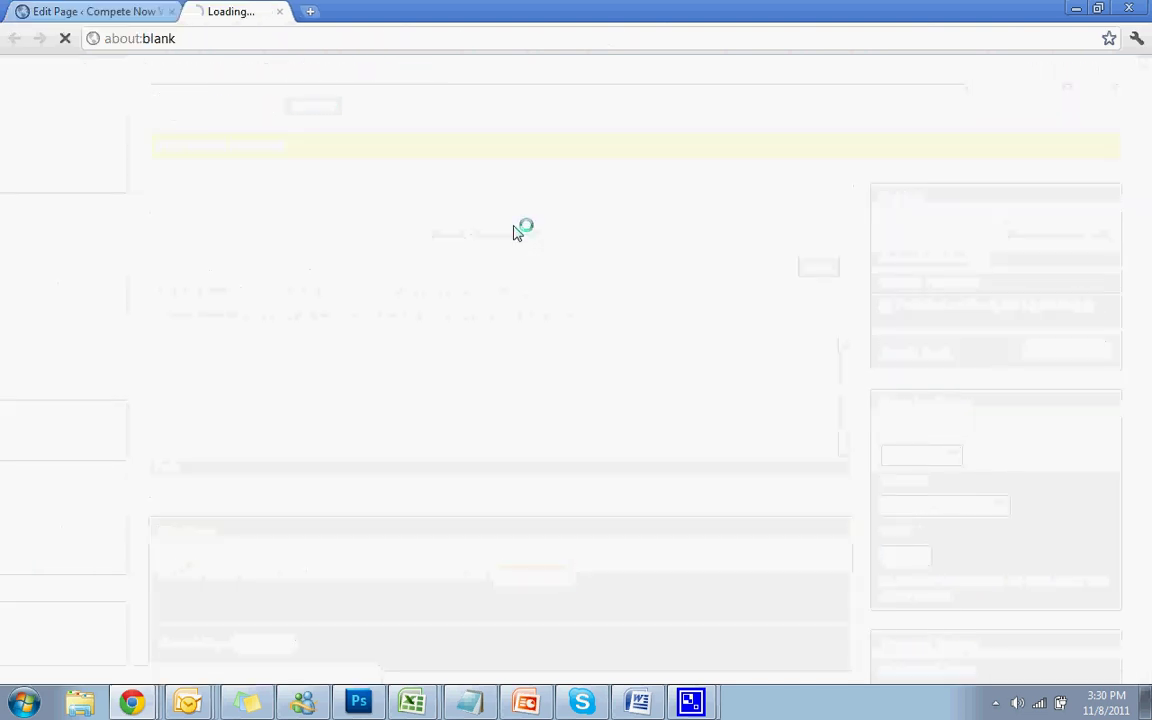
scroll(660, 376, down, 1)
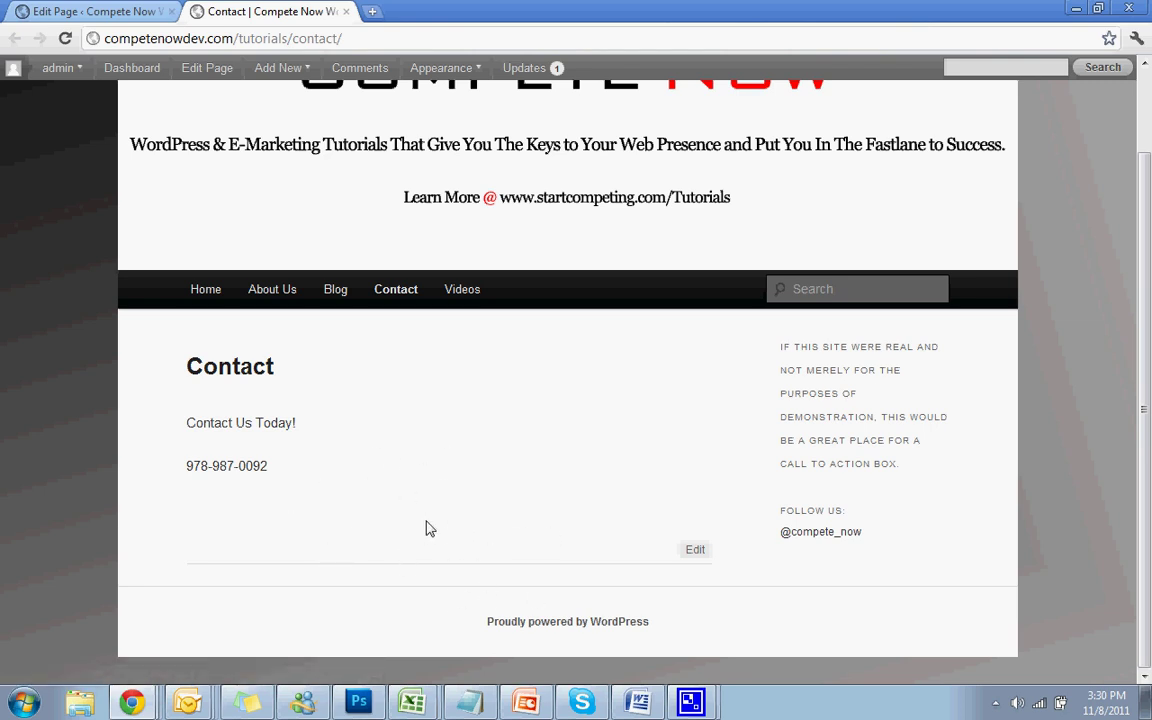
scroll(440, 340, up, 1)
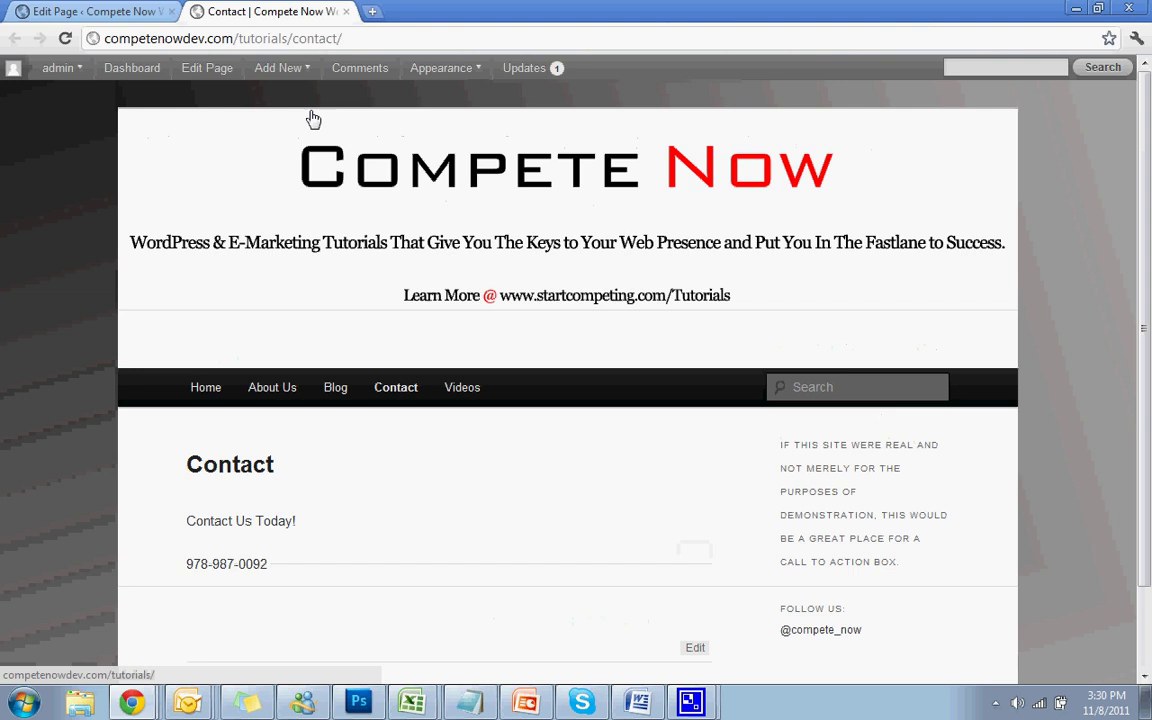
Return to editing the Contact page, create a new MapPress map and title it Office
click(95, 11)
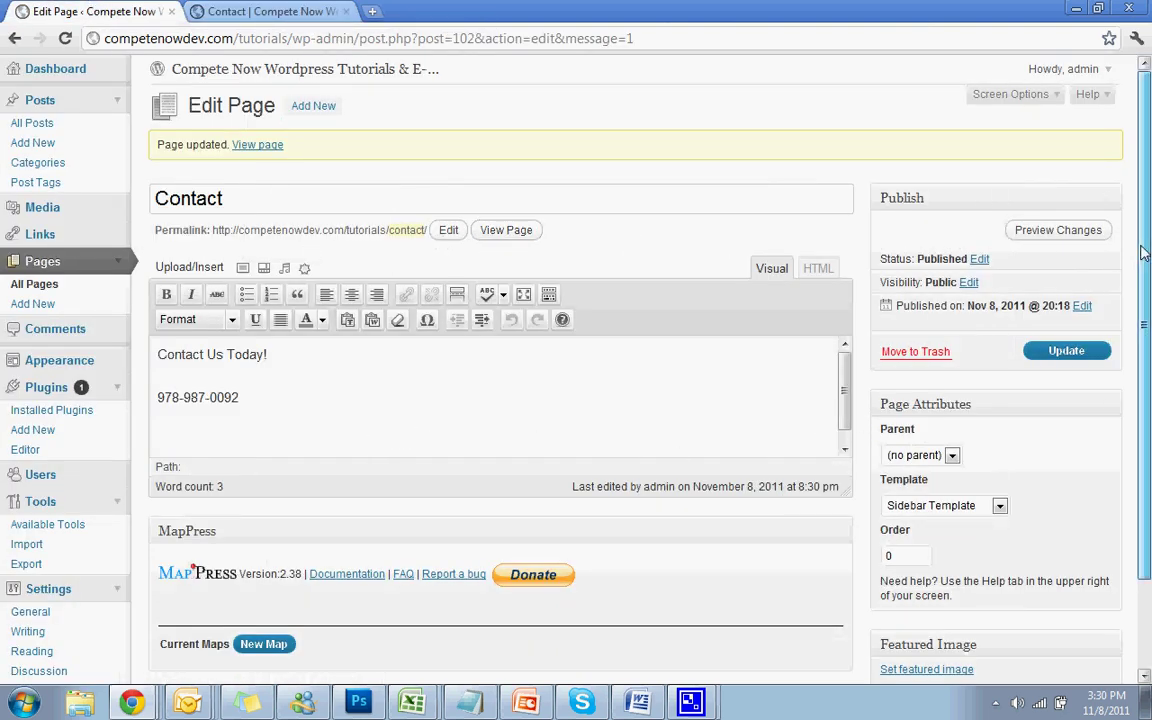
scroll(1143, 253, down, 1)
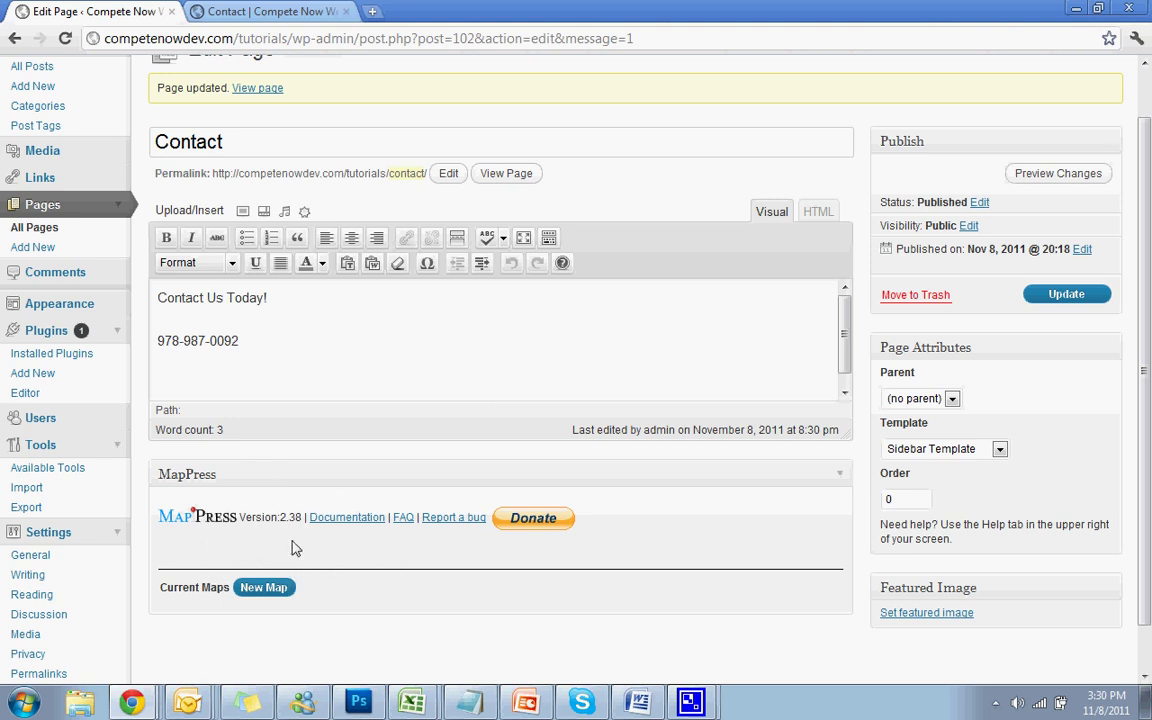
click(263, 590)
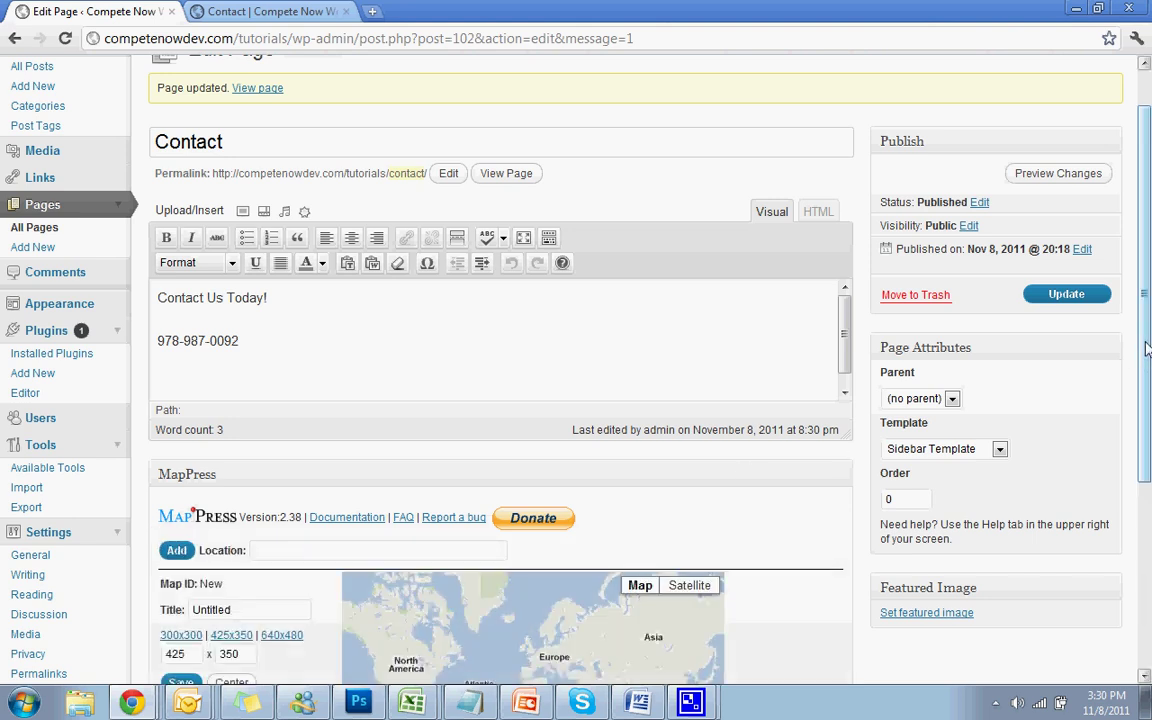
scroll(1147, 347, down, 2)
click(239, 441)
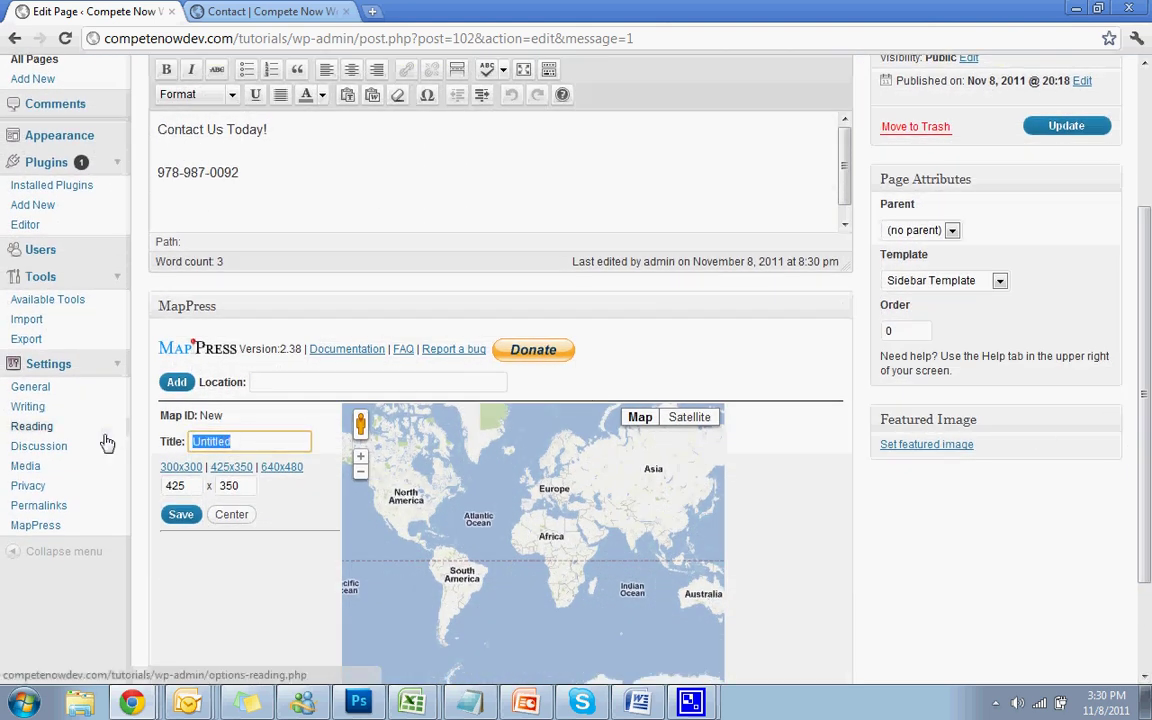
text(Office)
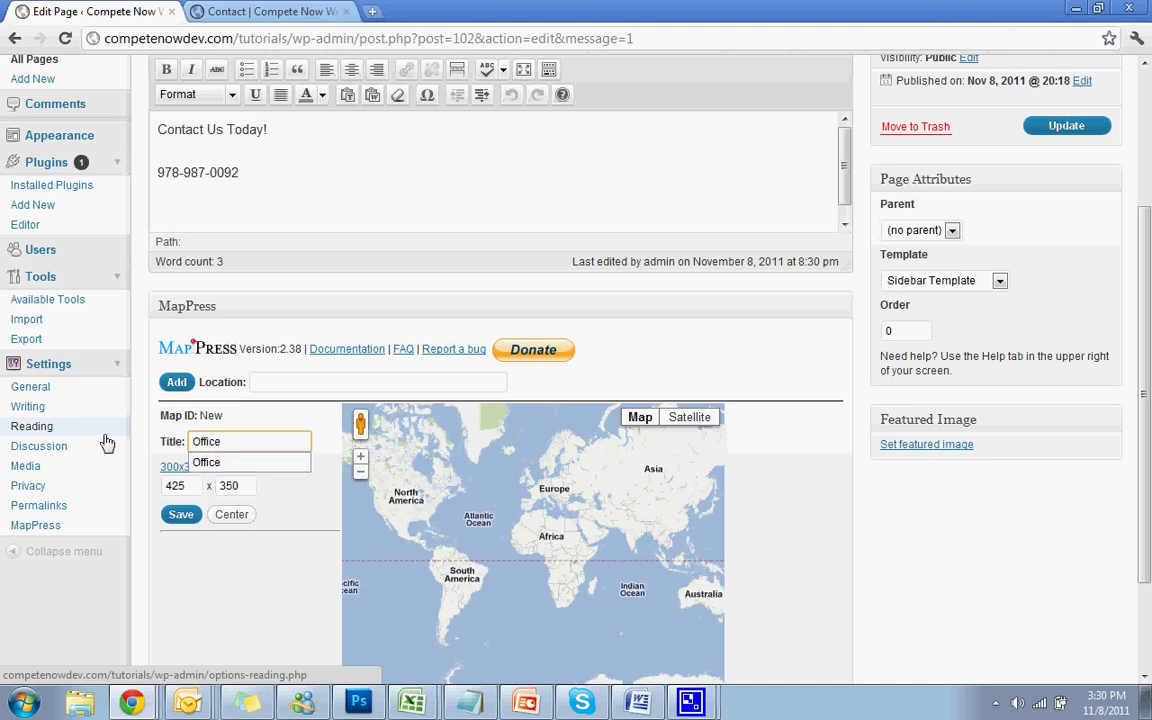
click(213, 563)
click(176, 486)
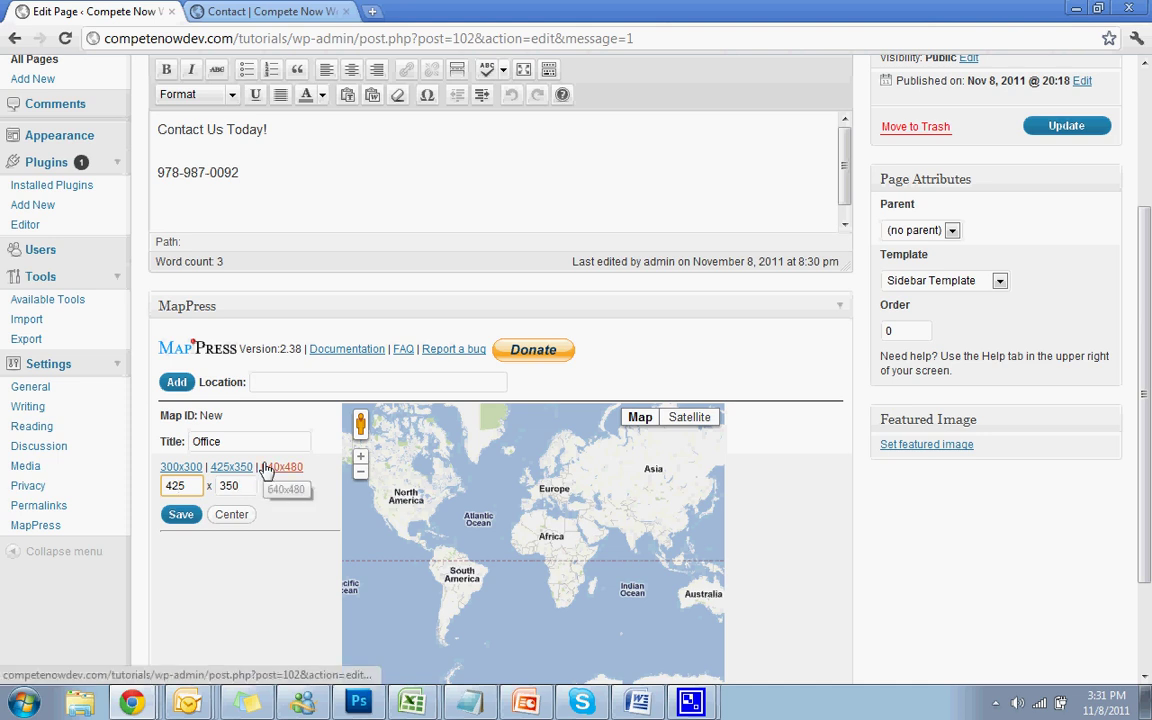
double_click(249, 381)
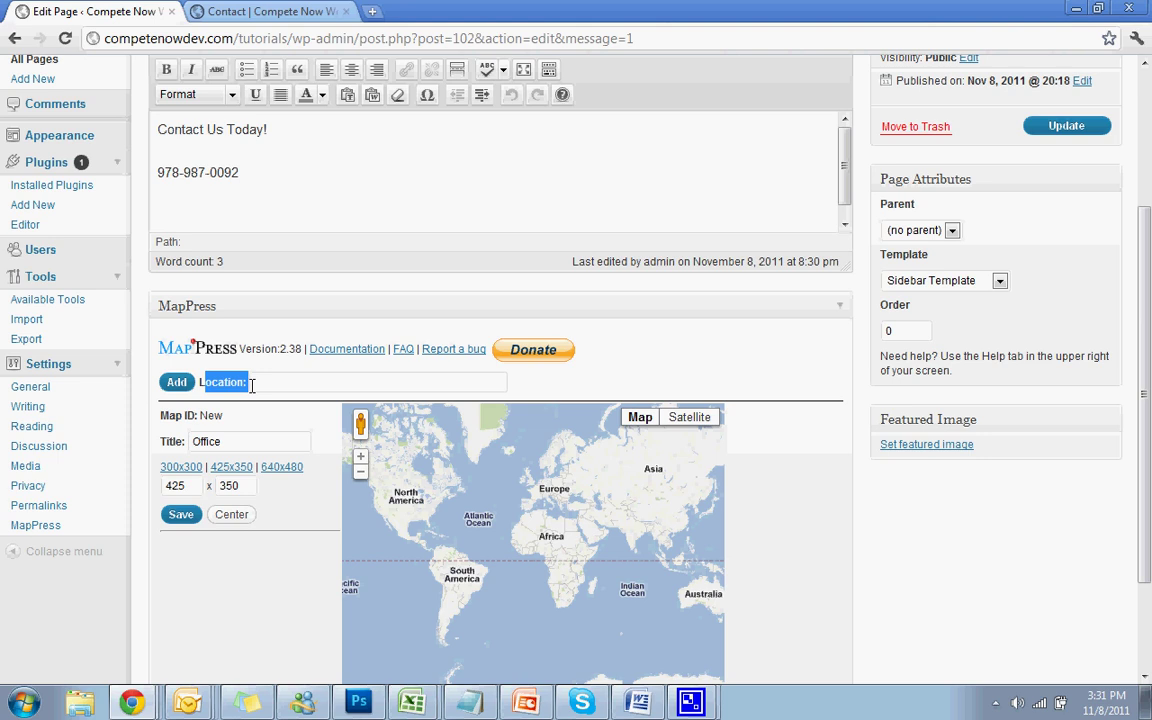
click(268, 383)
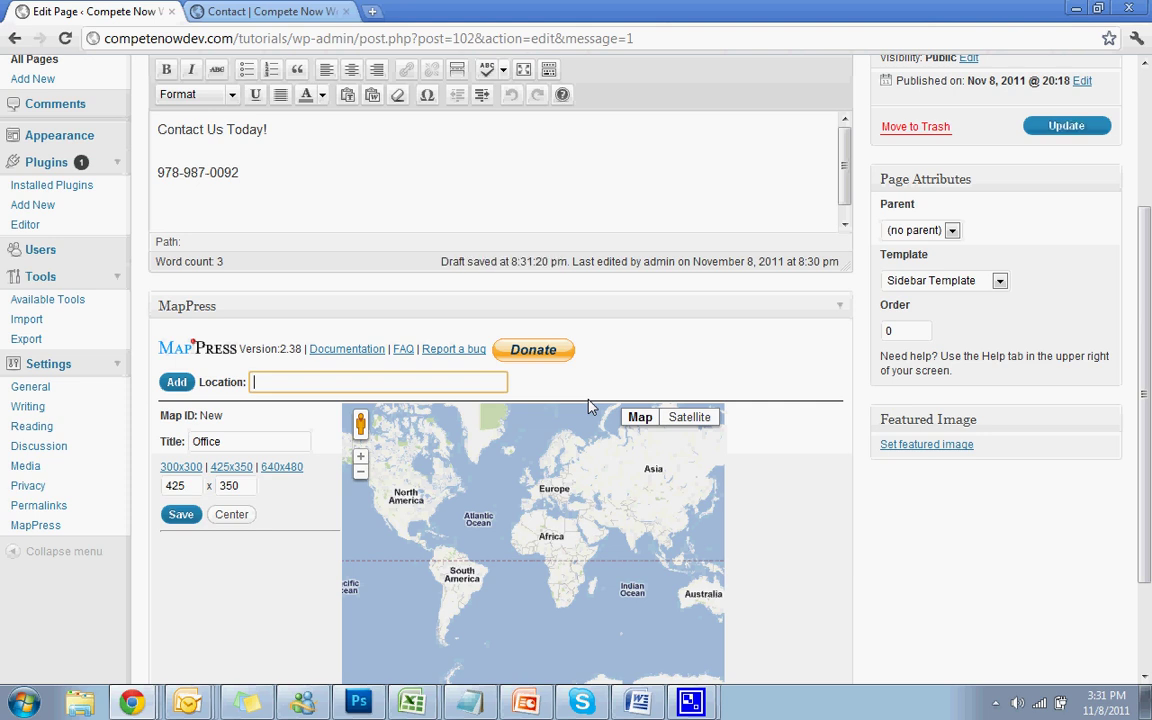
click(371, 11)
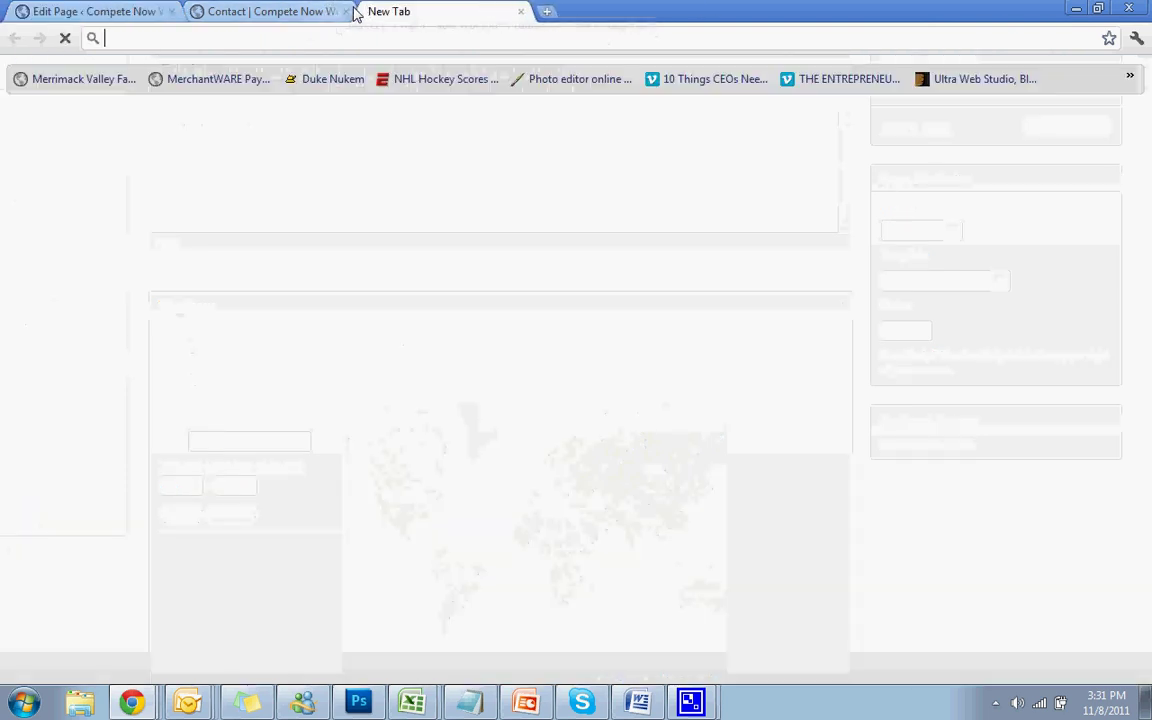
click(520, 11)
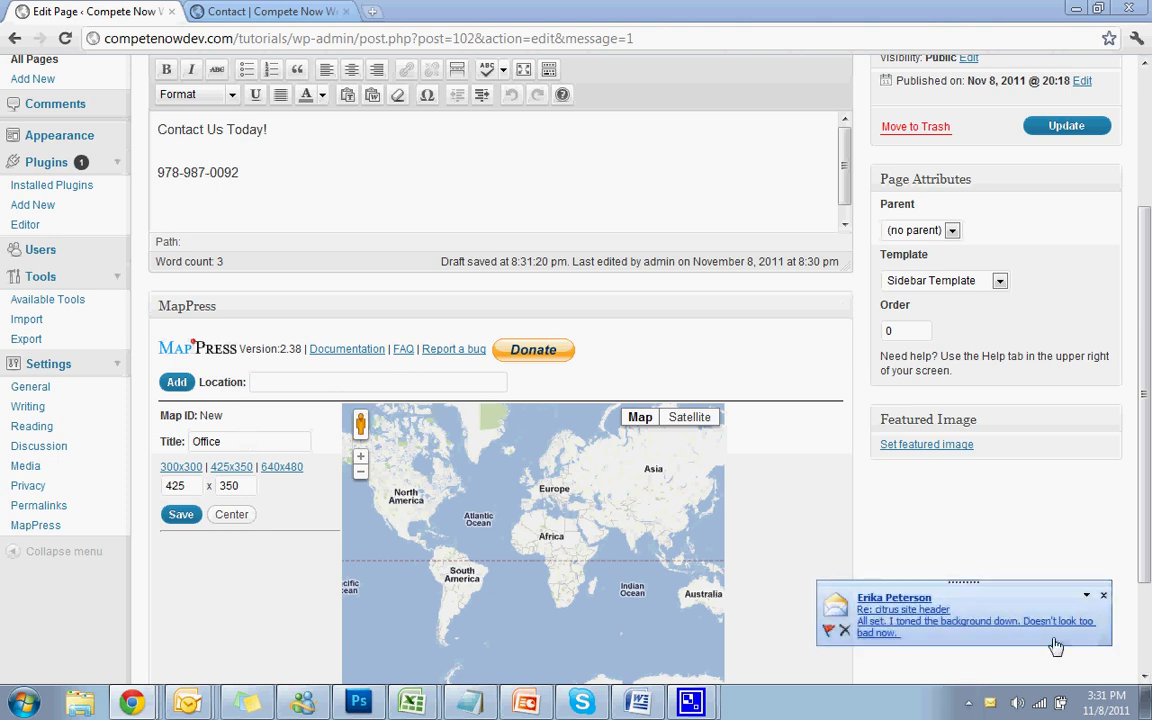
click(1104, 596)
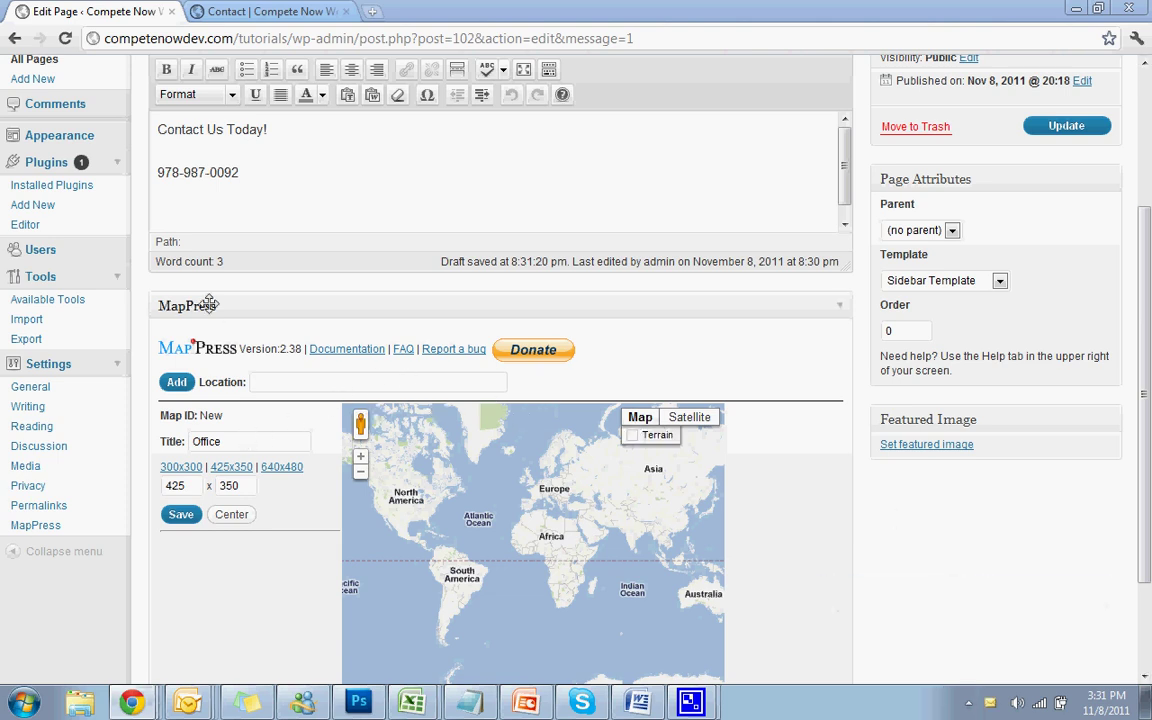
Enter the office's full street address with city, state and ZIP code as the new map's location
click(256, 382)
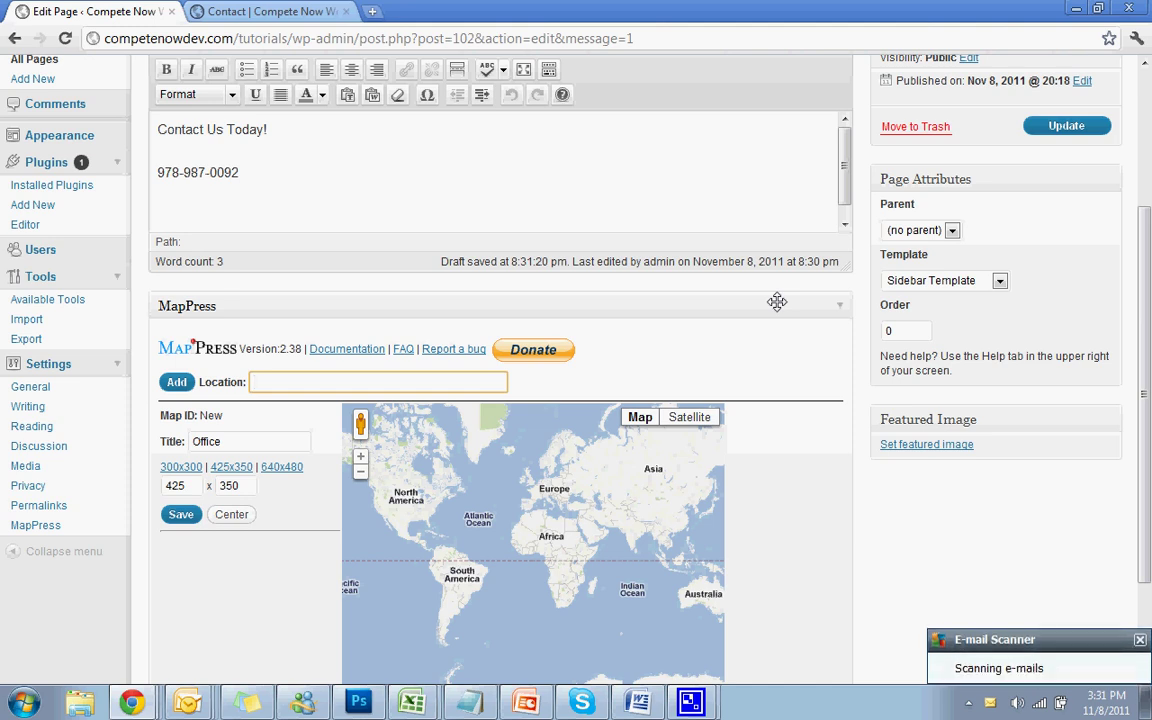
text(100 Legends Way, Bost)
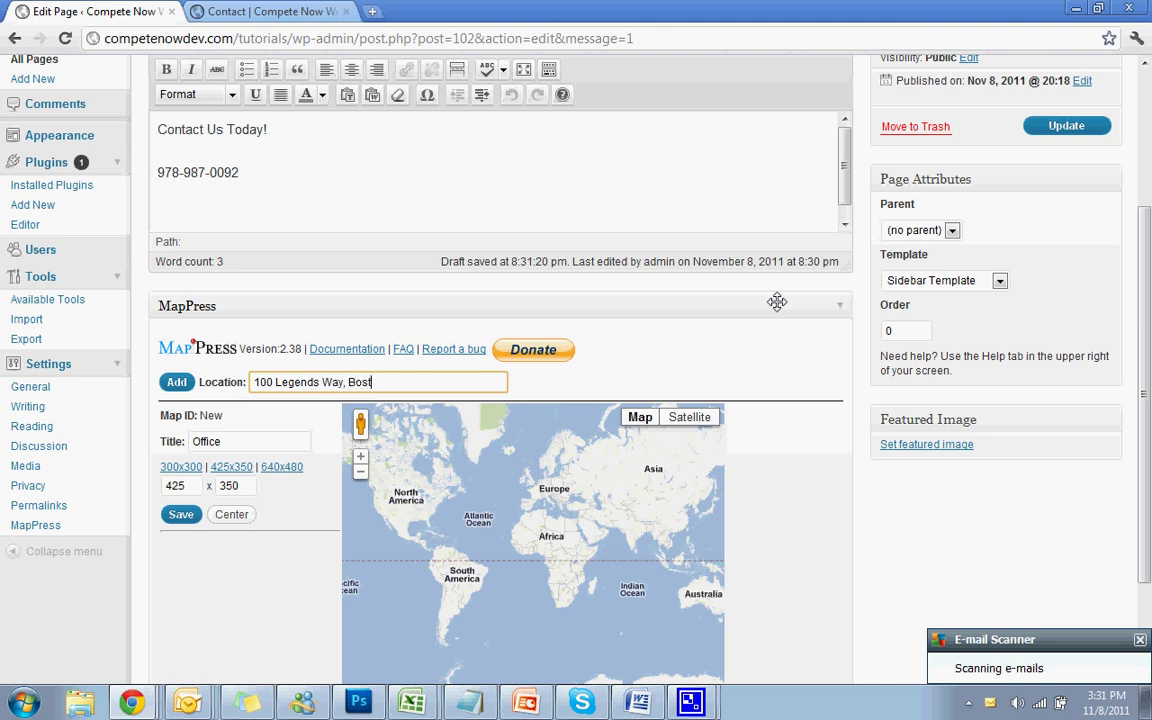
text(on MA)
key(Left)
key(Left)
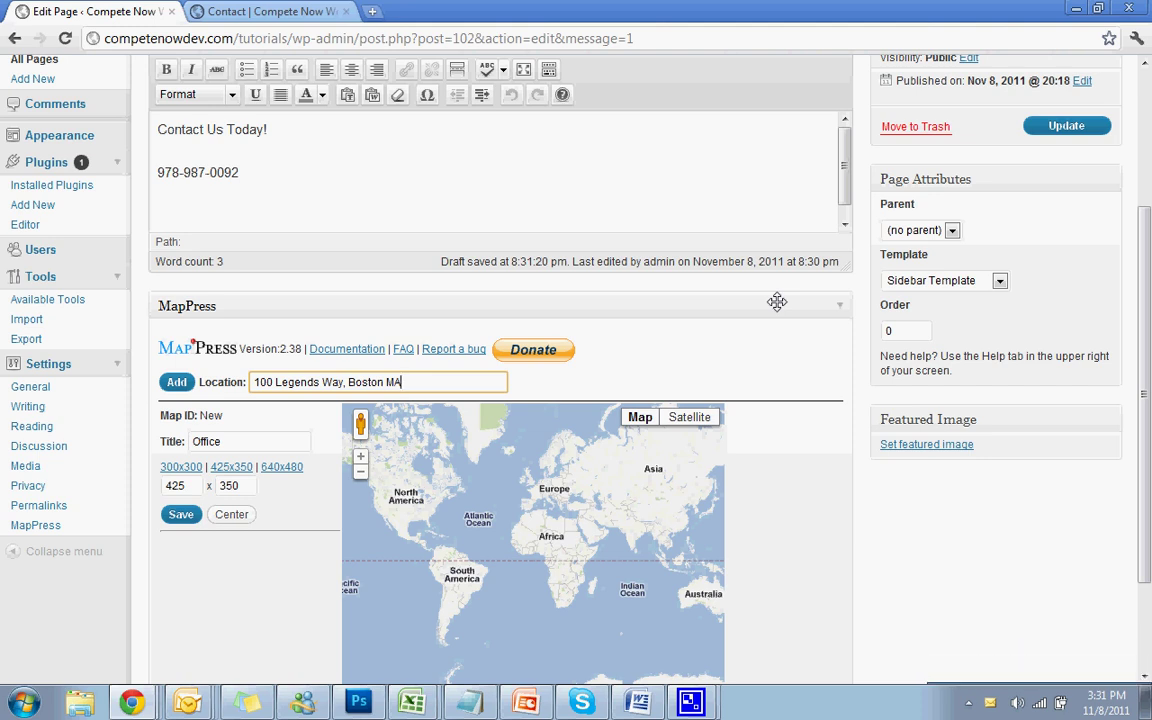
text(,)
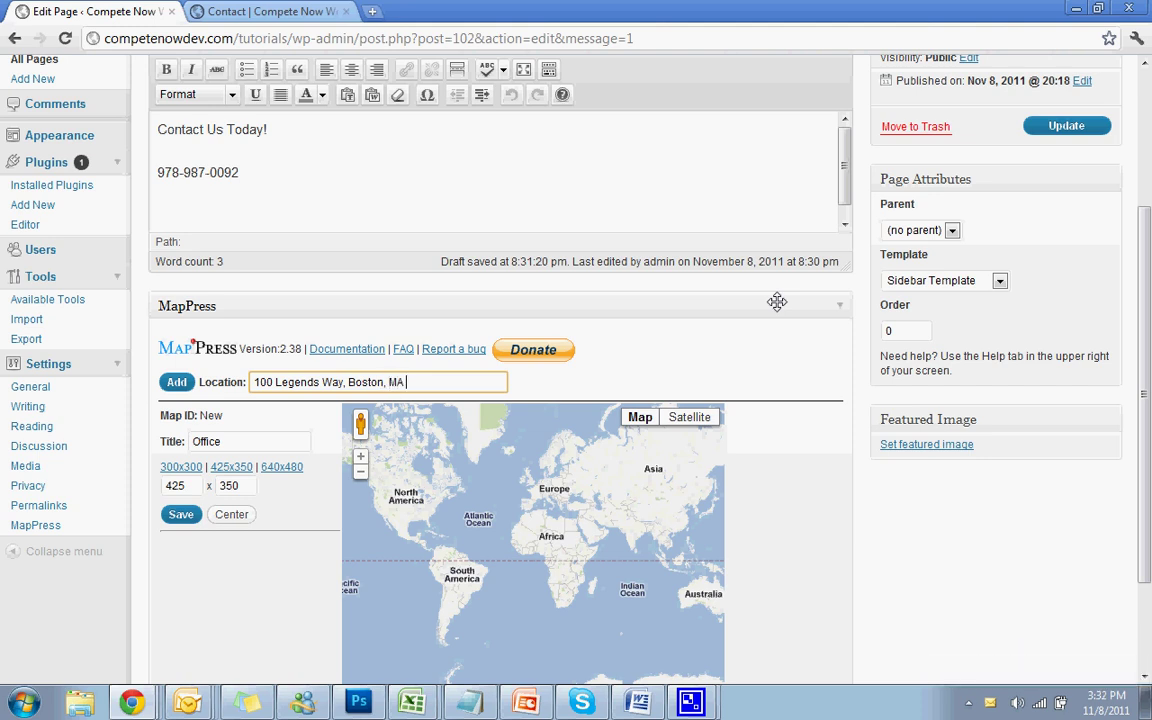
text( MA 02114)
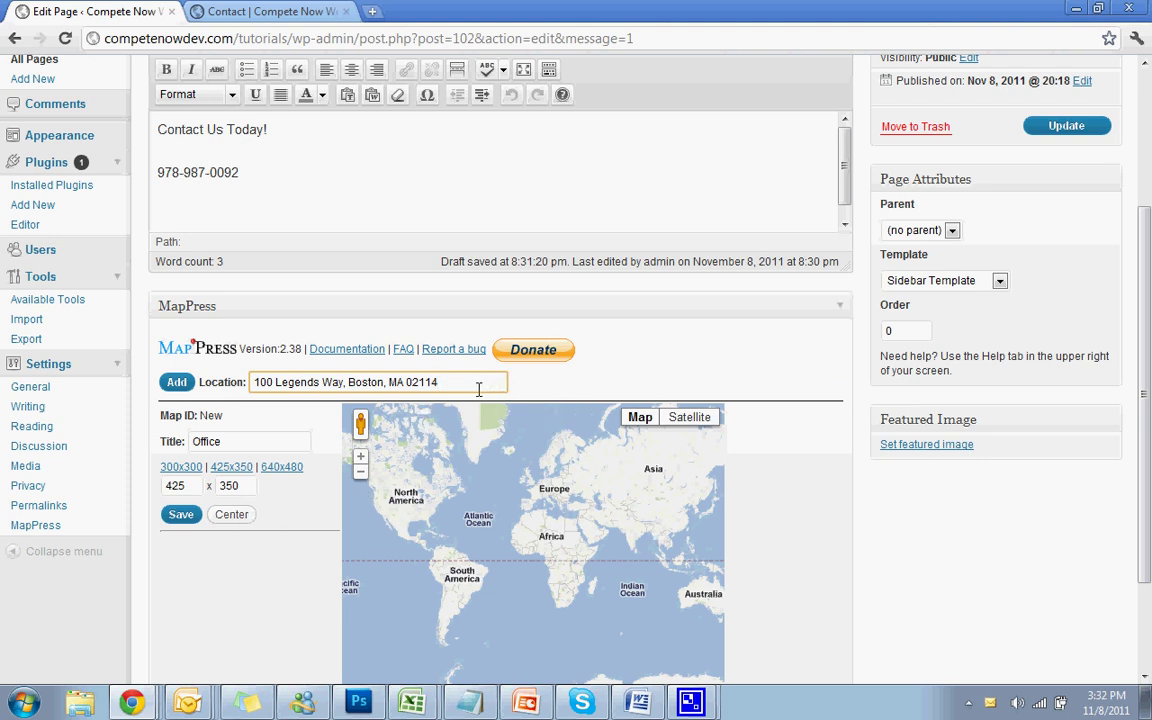
drag(441, 381, 254, 381)
click(430, 381)
scroll(224, 487, down, 1)
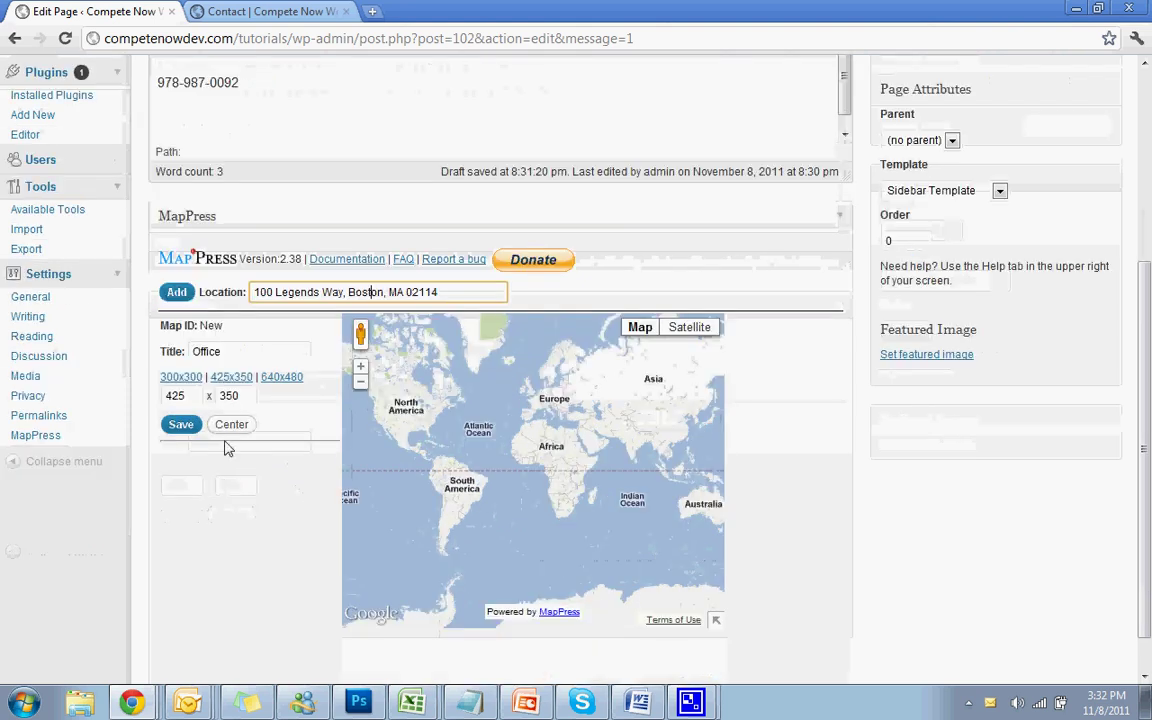
Add the entered address as a marker on the Office map and save the map
click(176, 292)
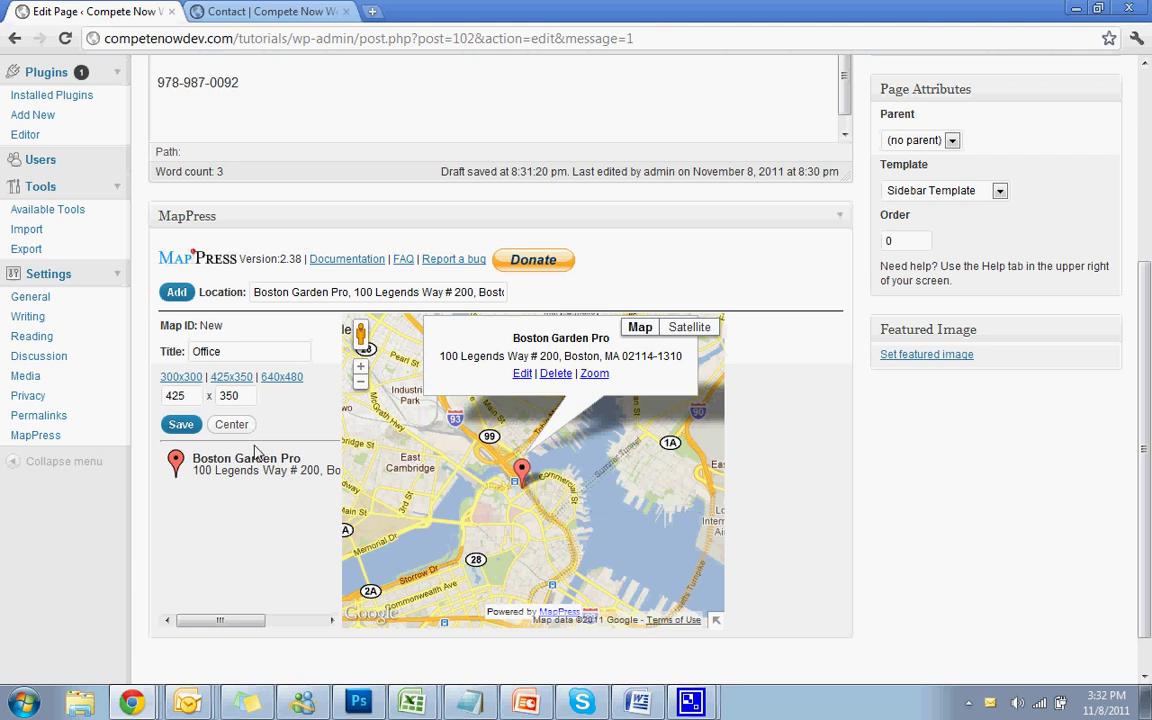
key(Return)
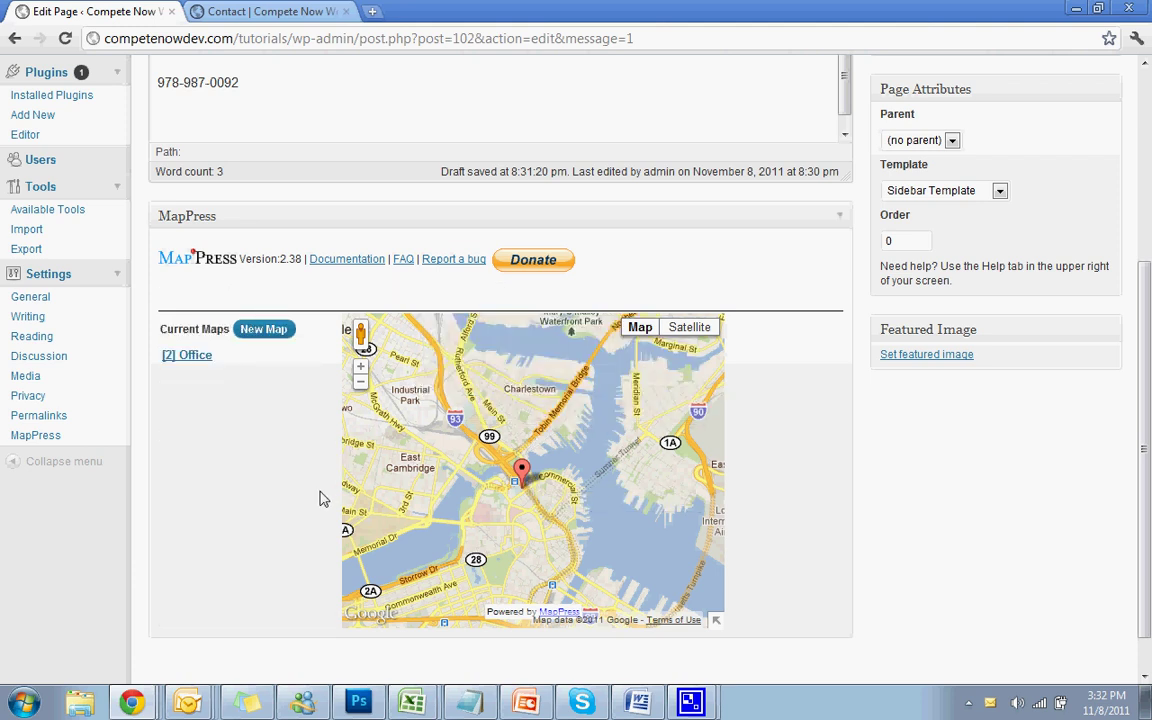
Insert the Office map below the phone number in the Contact page's content and update the page
scroll(276, 434, up, 3)
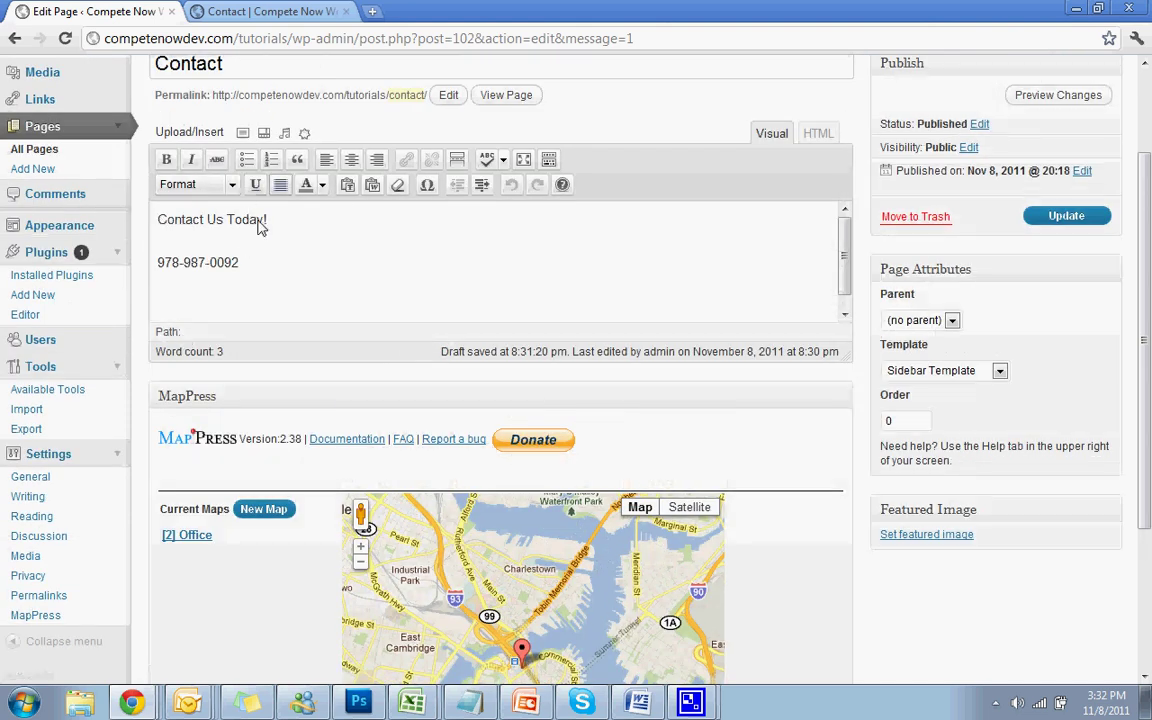
click(252, 294)
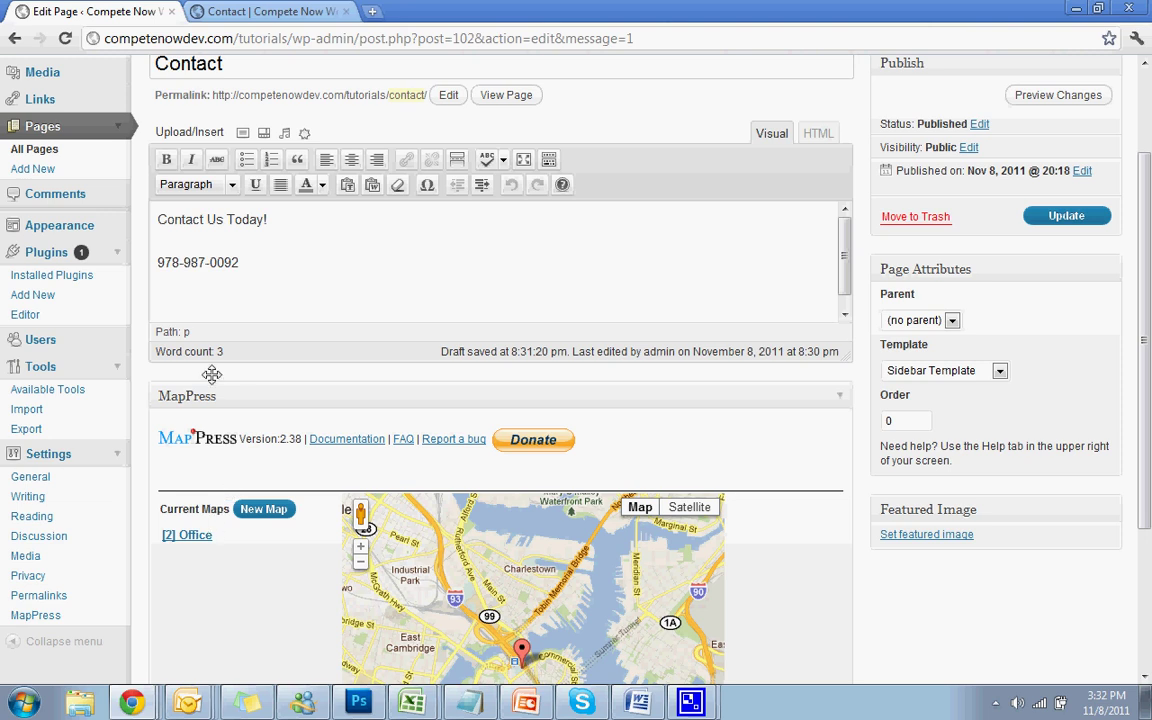
mouse_move(197, 553)
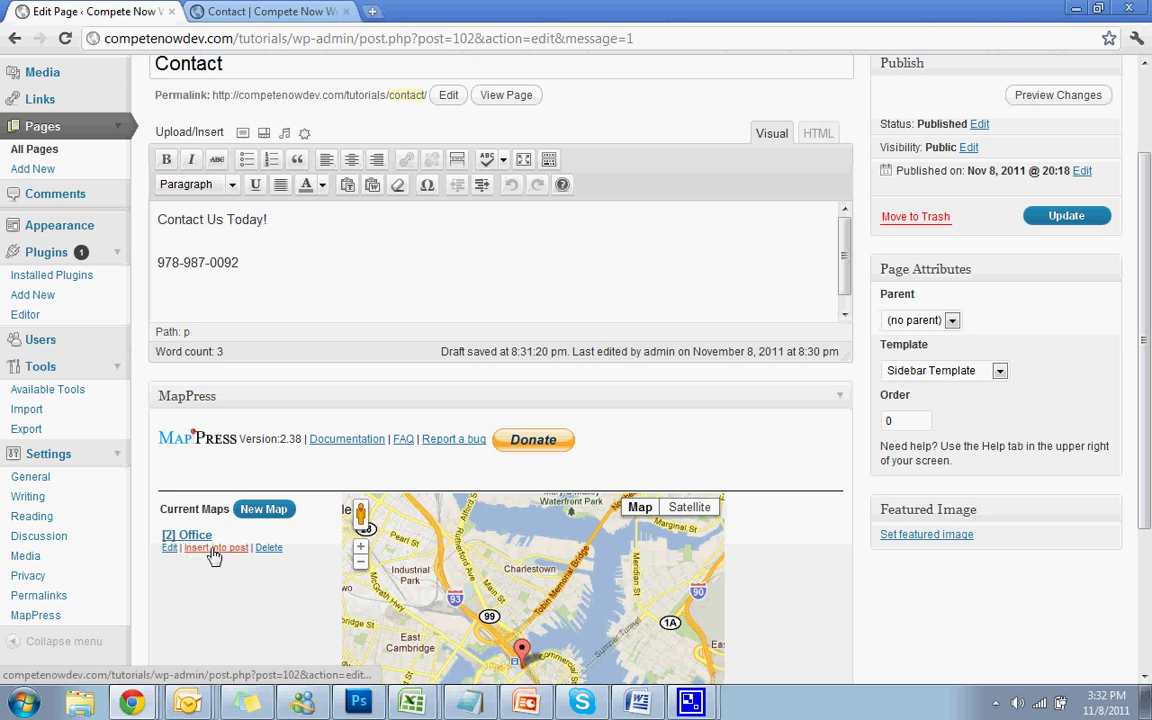
click(213, 548)
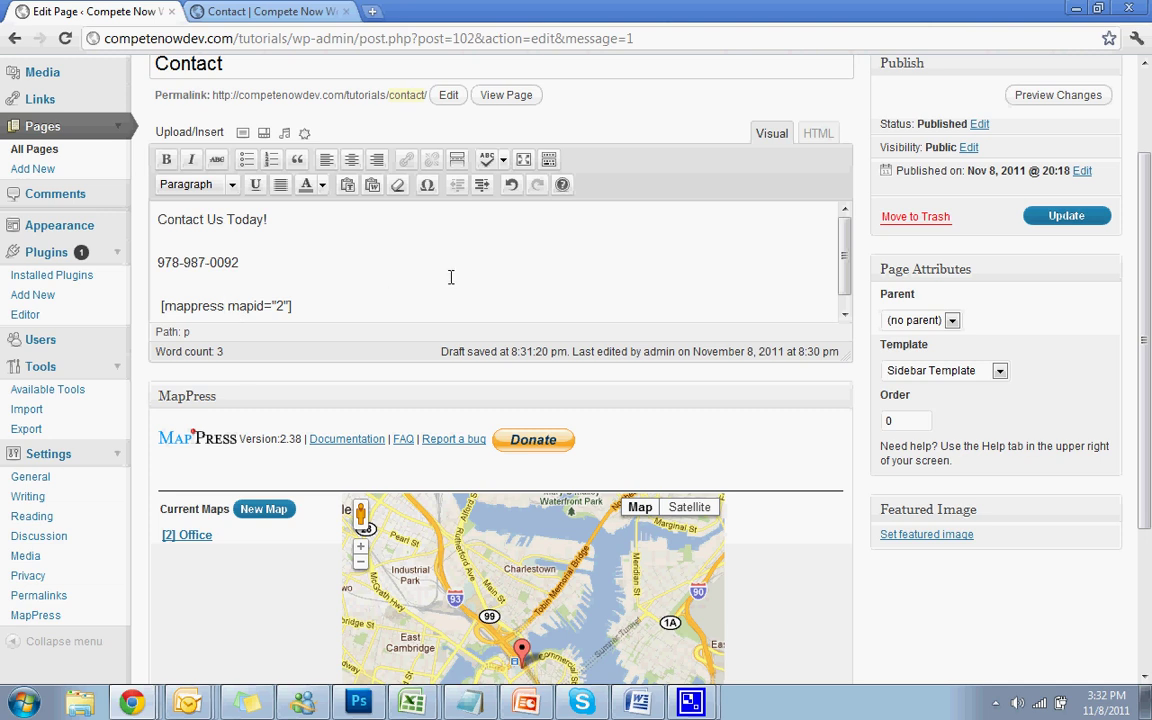
click(1028, 219)
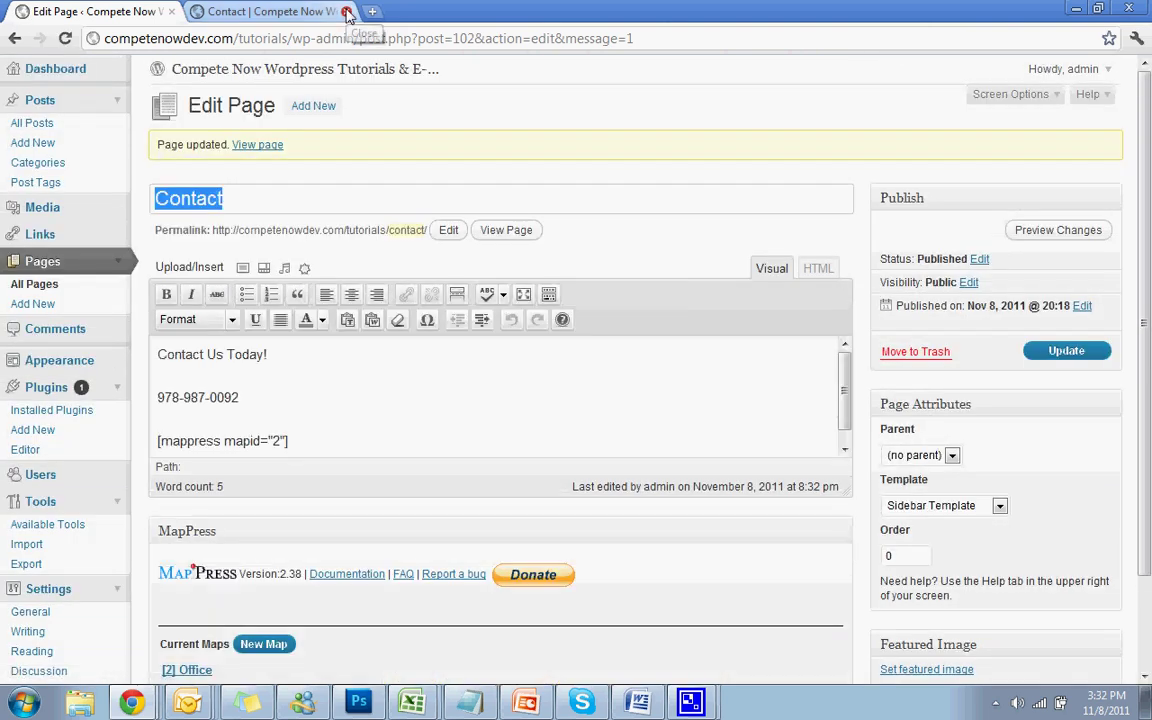
View the published Contact page and examine the embedded office map
click(500, 230)
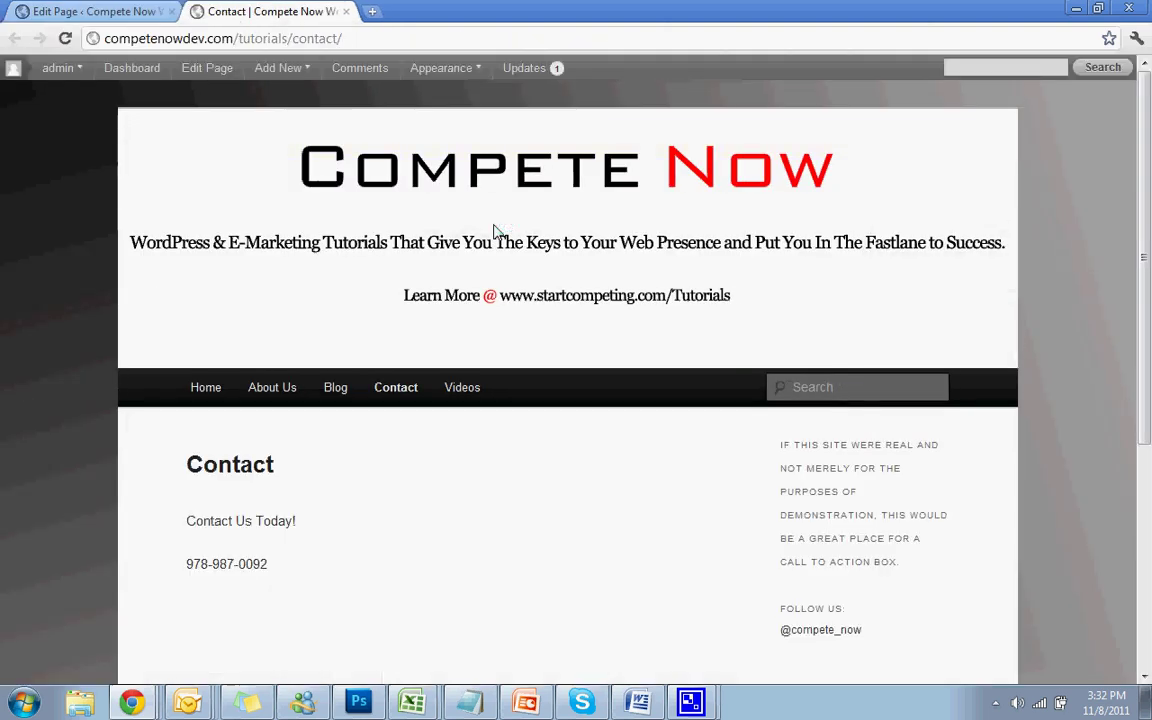
scroll(492, 233, down, 3)
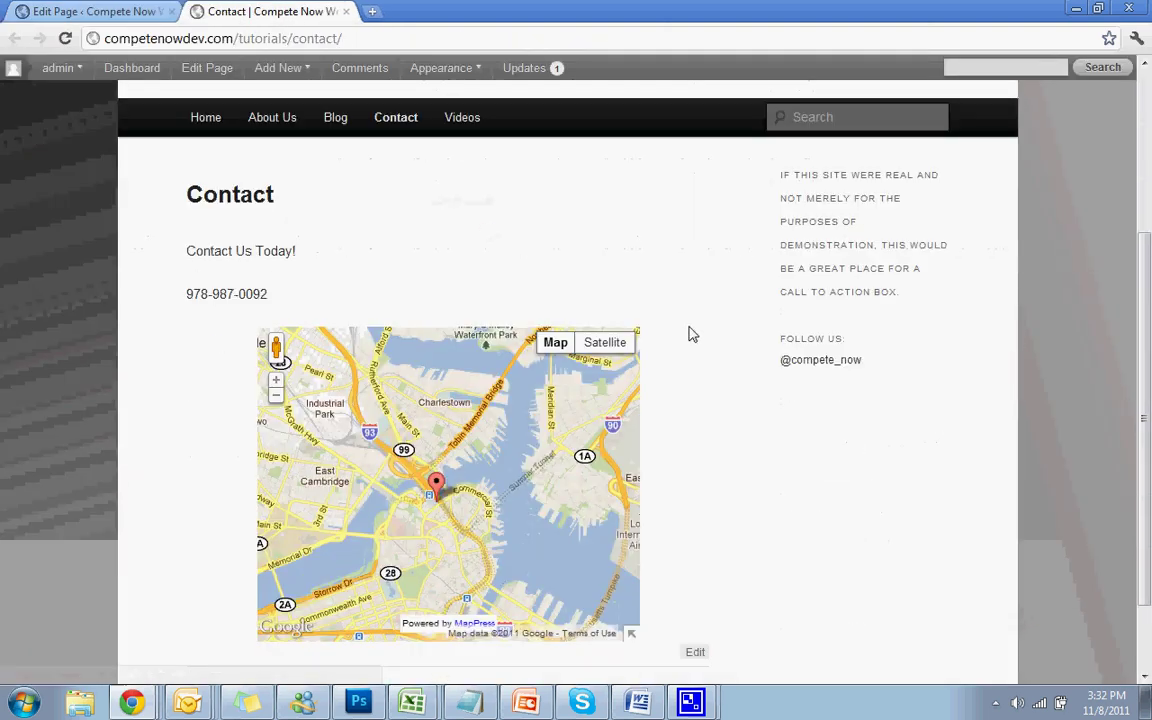
scroll(727, 374, down, 2)
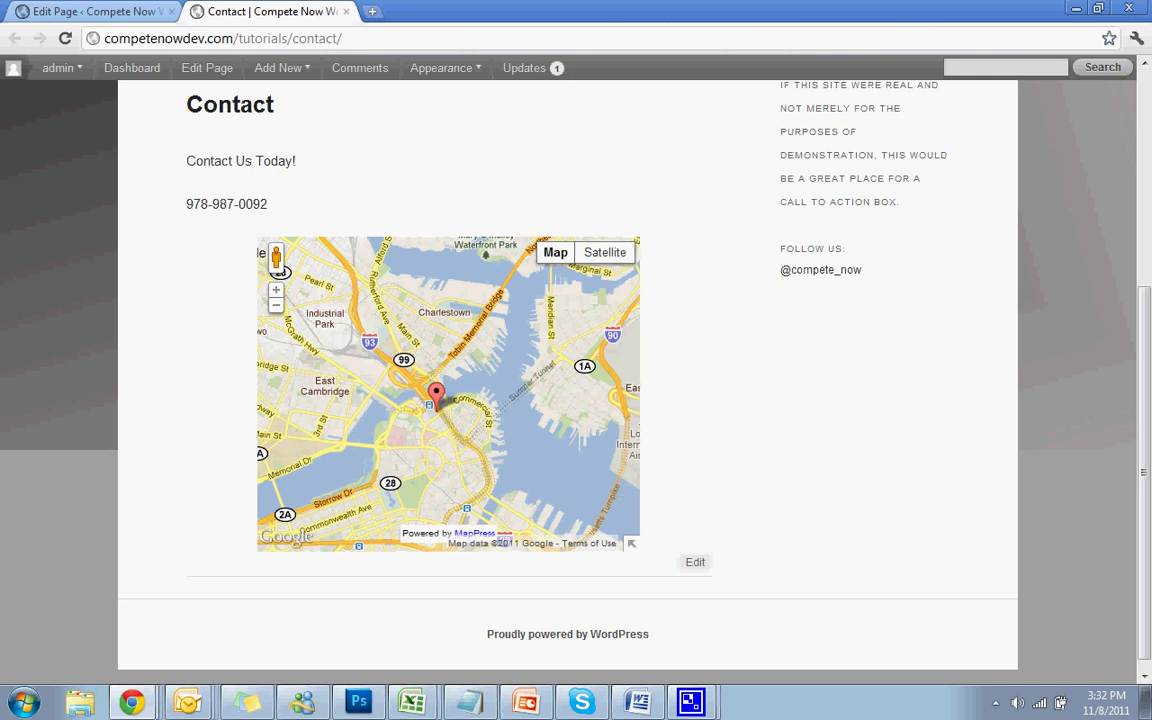
mouse_move(555, 252)
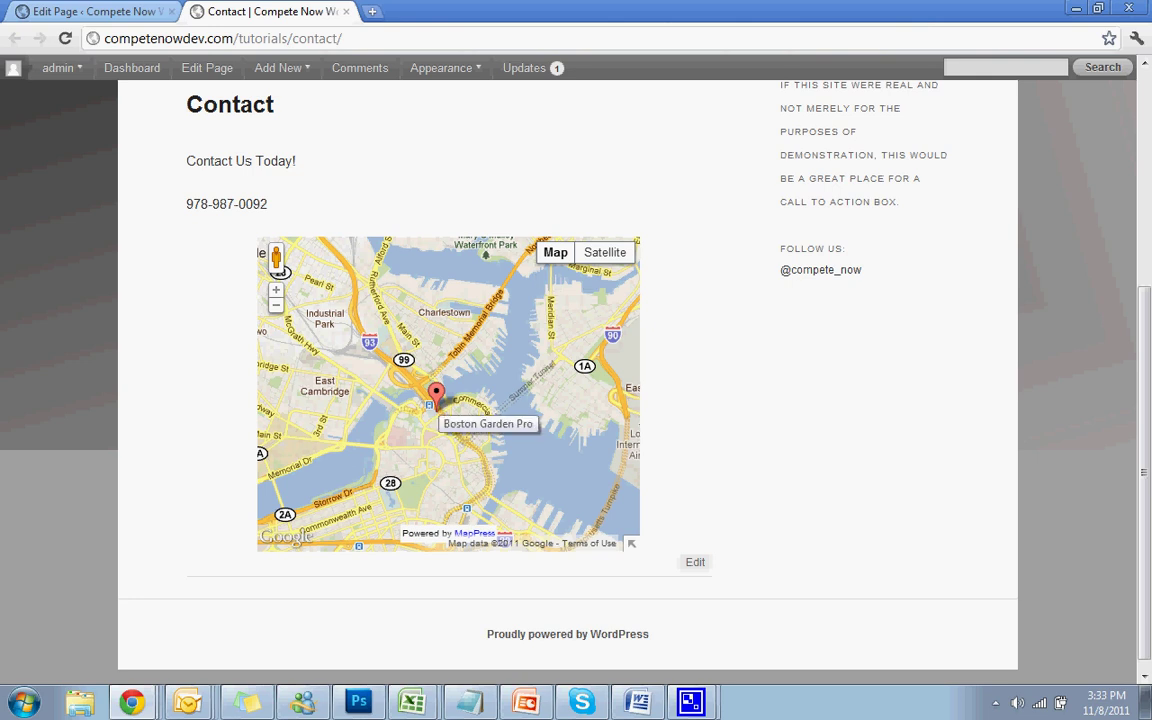
Open the office marker's directions form and get driving directions from Swampscott, MA 01907
click(436, 393)
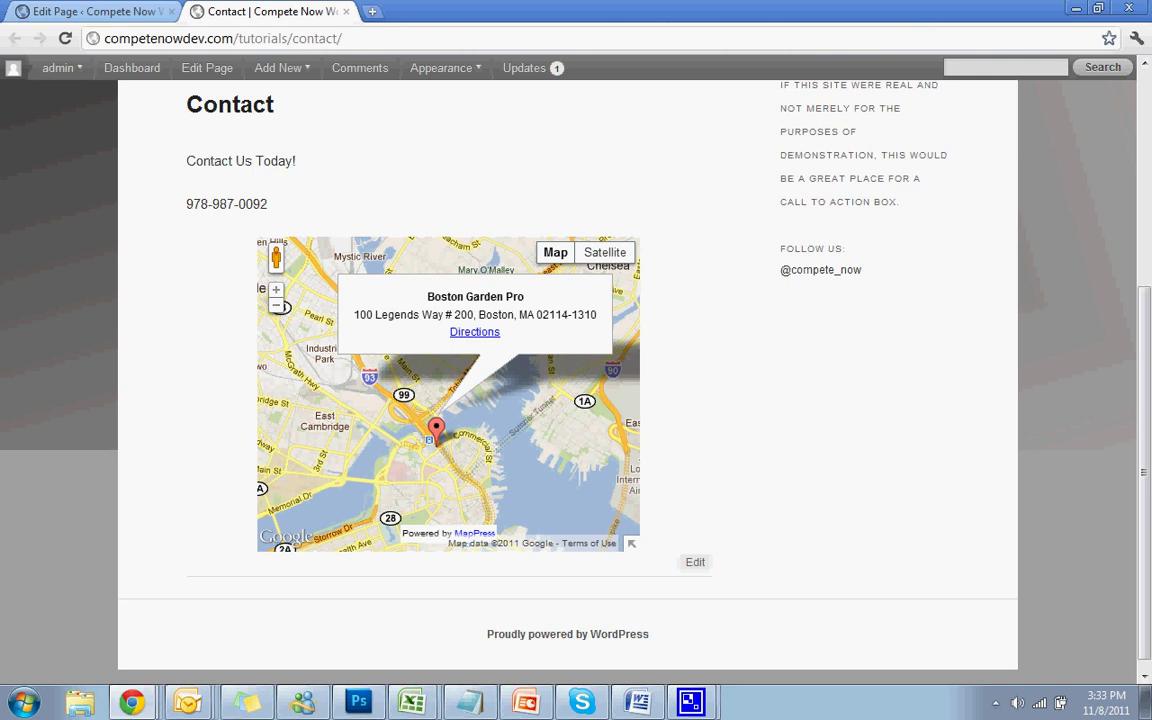
click(474, 331)
scroll(474, 331, down, 1)
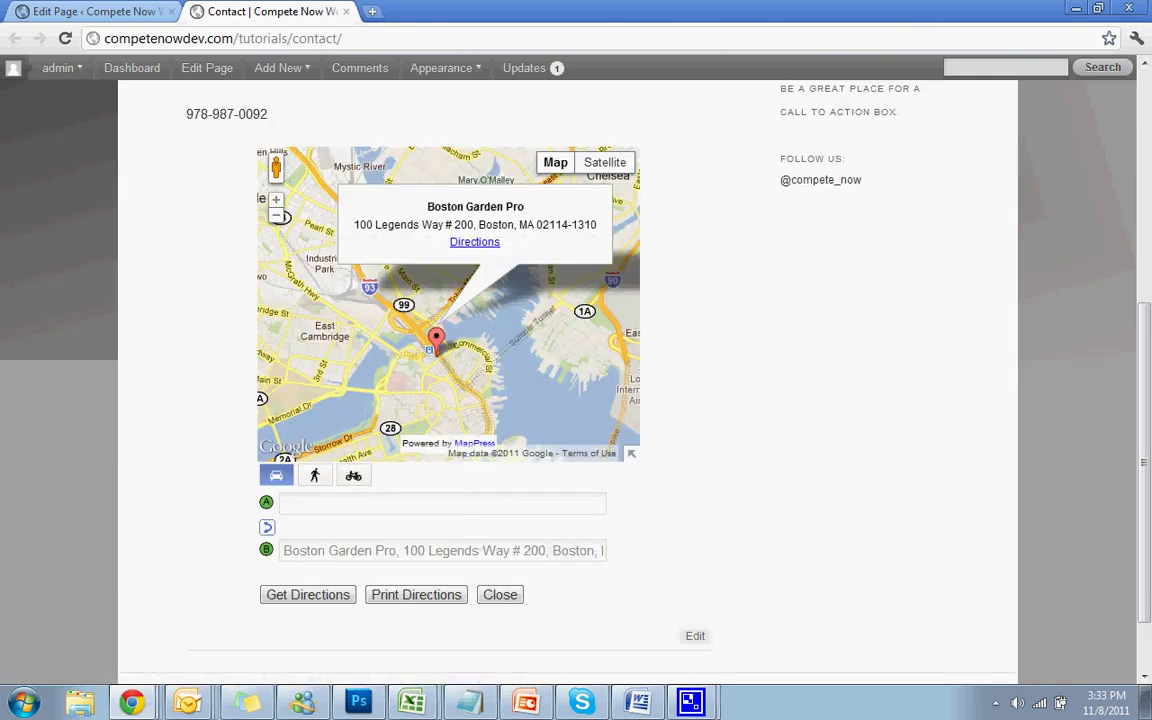
text(Swampscott, Ma )
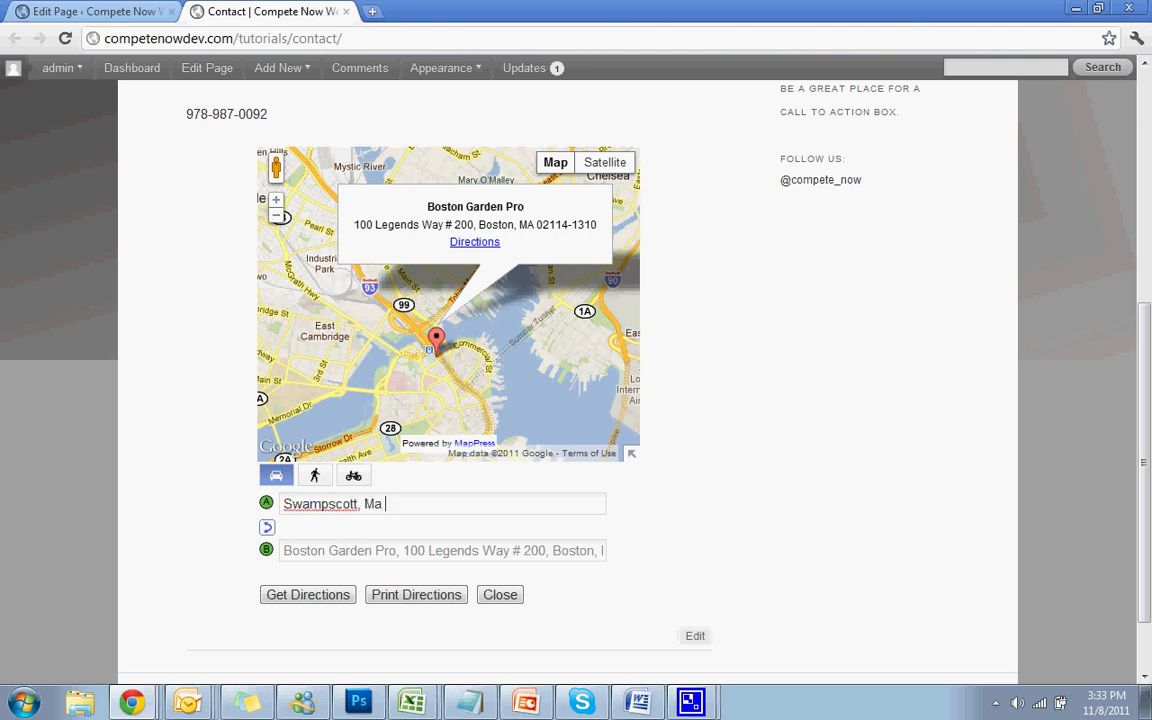
text(01905)
key(BackSpace)
click(308, 594)
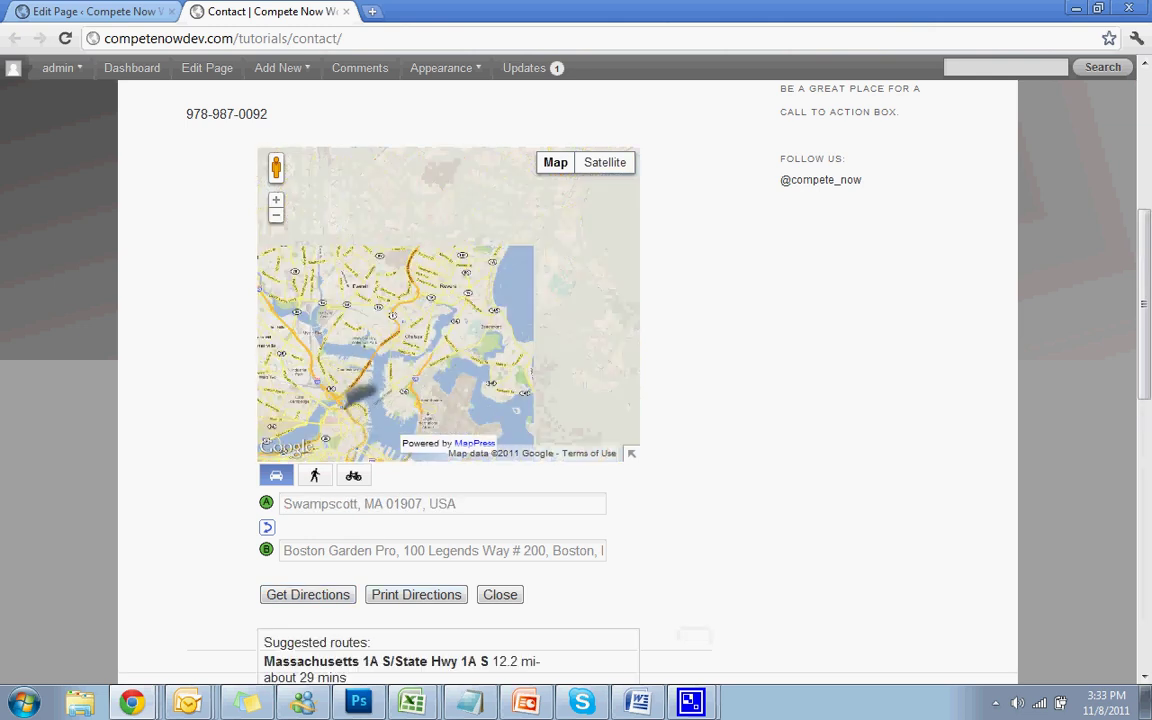
Review the suggested routes, the turn-by-turn directions and the route drawn on the map
scroll(576, 380, down, 2)
scroll(576, 380, down, 7)
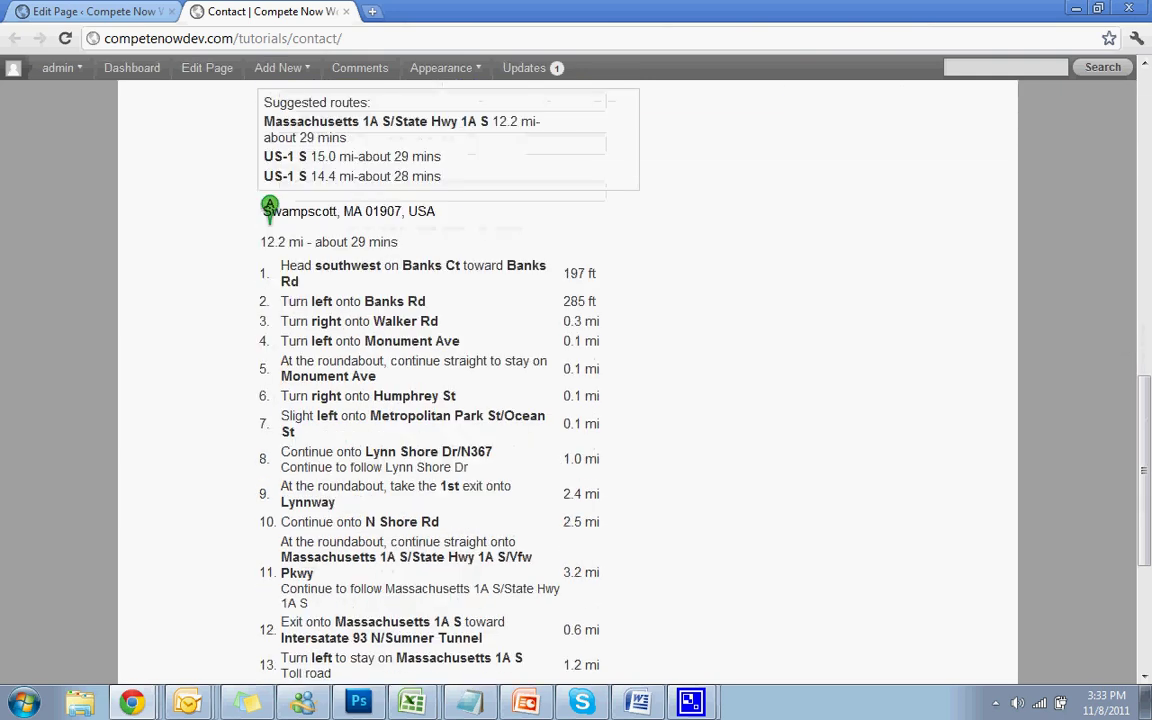
scroll(576, 380, up, 1)
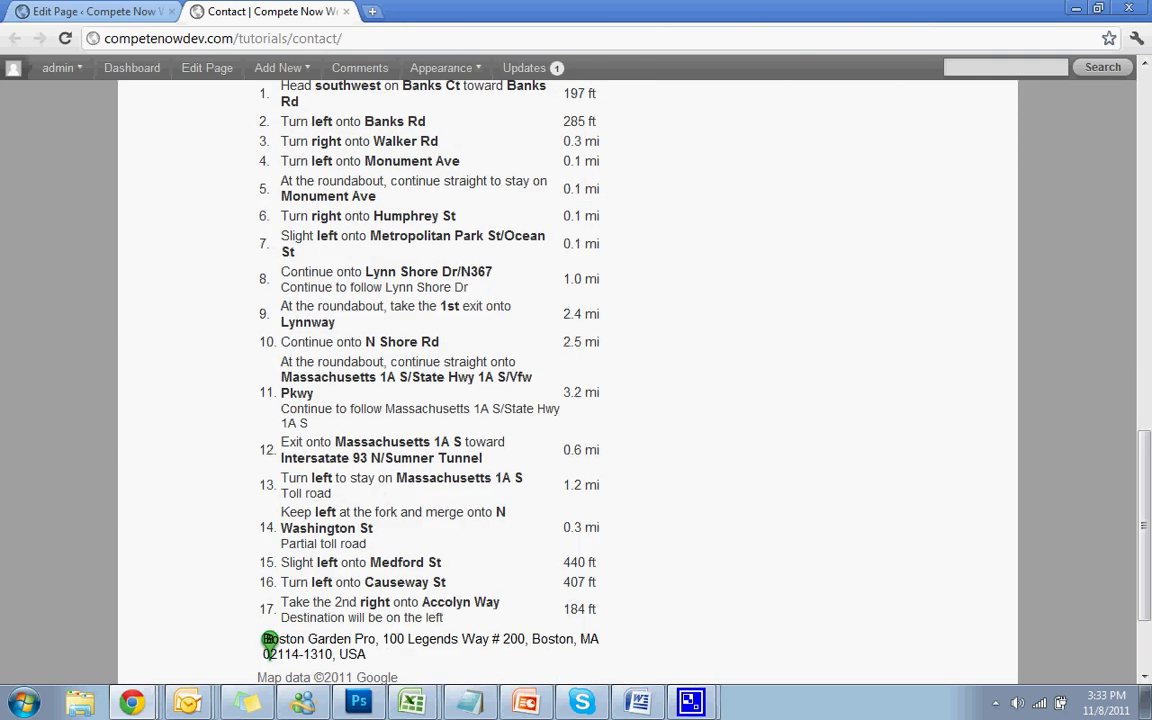
scroll(576, 380, up, 15)
scroll(576, 380, down, 3)
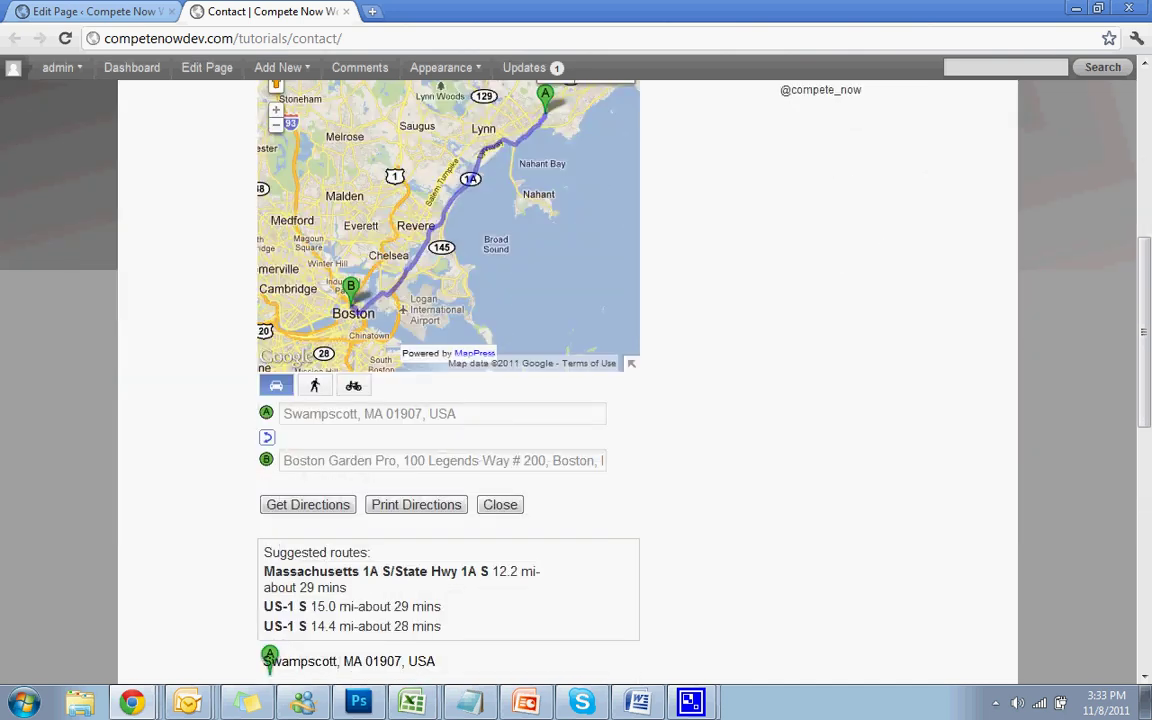
scroll(407, 540, up, 5)
scroll(407, 540, down, 3)
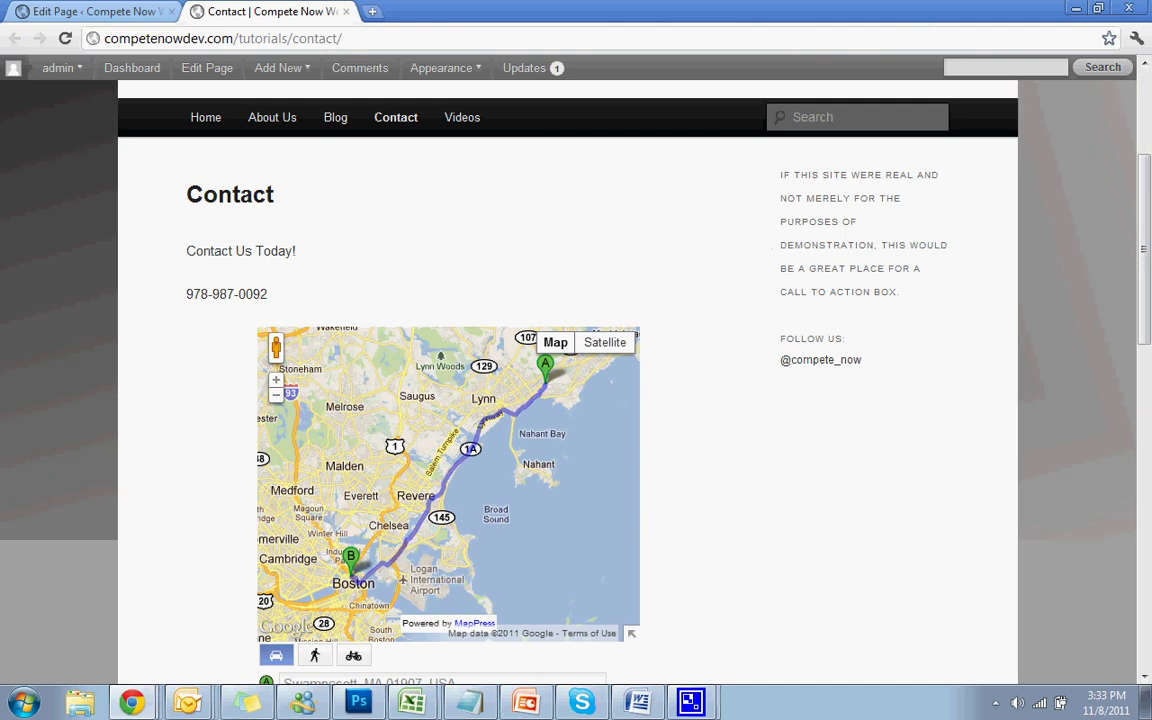
scroll(393, 296, up, 2)
Reload the Contact page from the site navigation and look over the office map without the directions
click(393, 296)
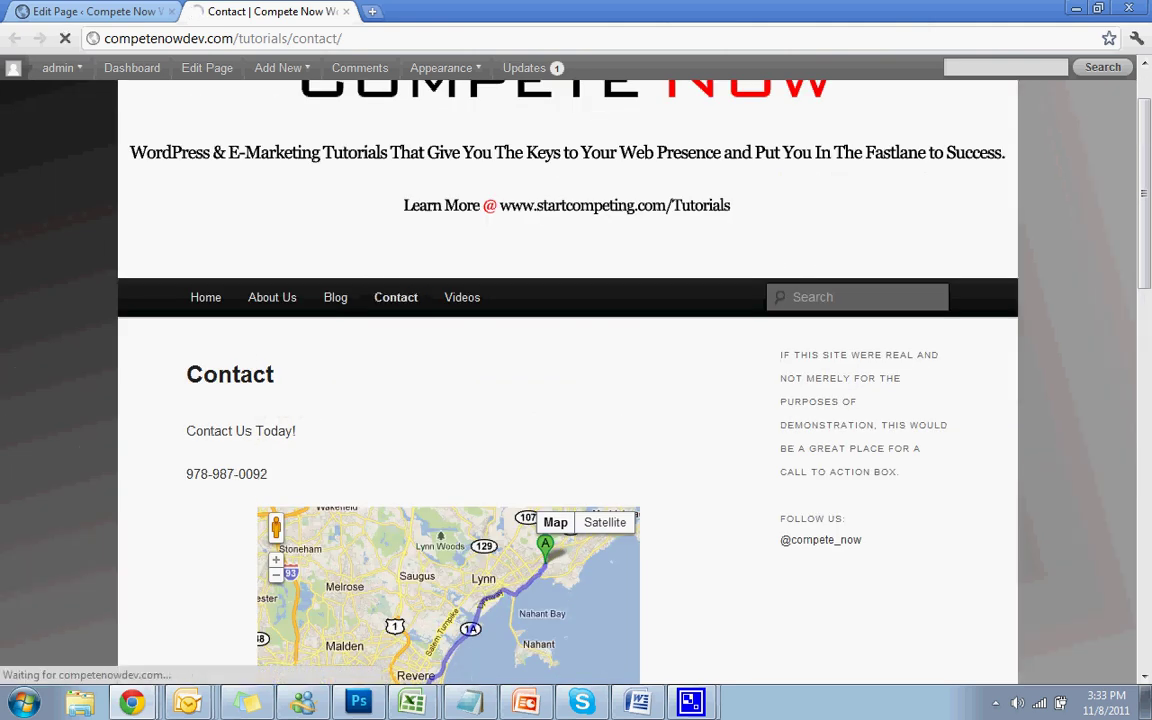
scroll(567, 380, down, 4)
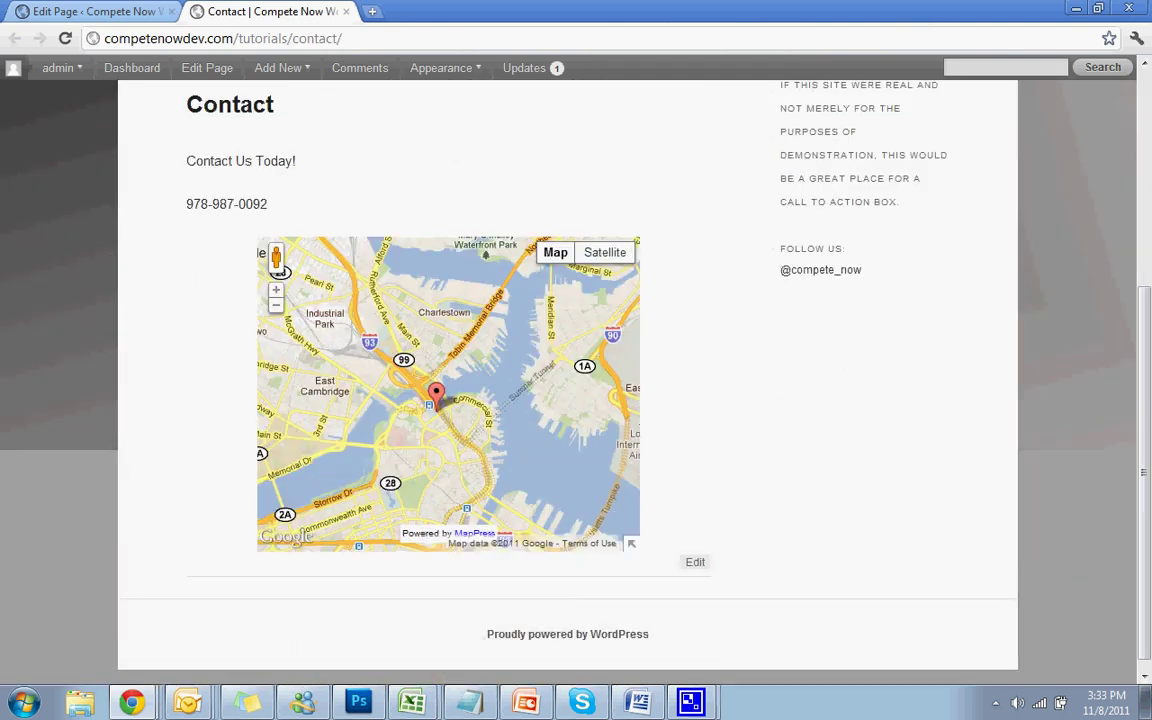
scroll(567, 380, up, 3)
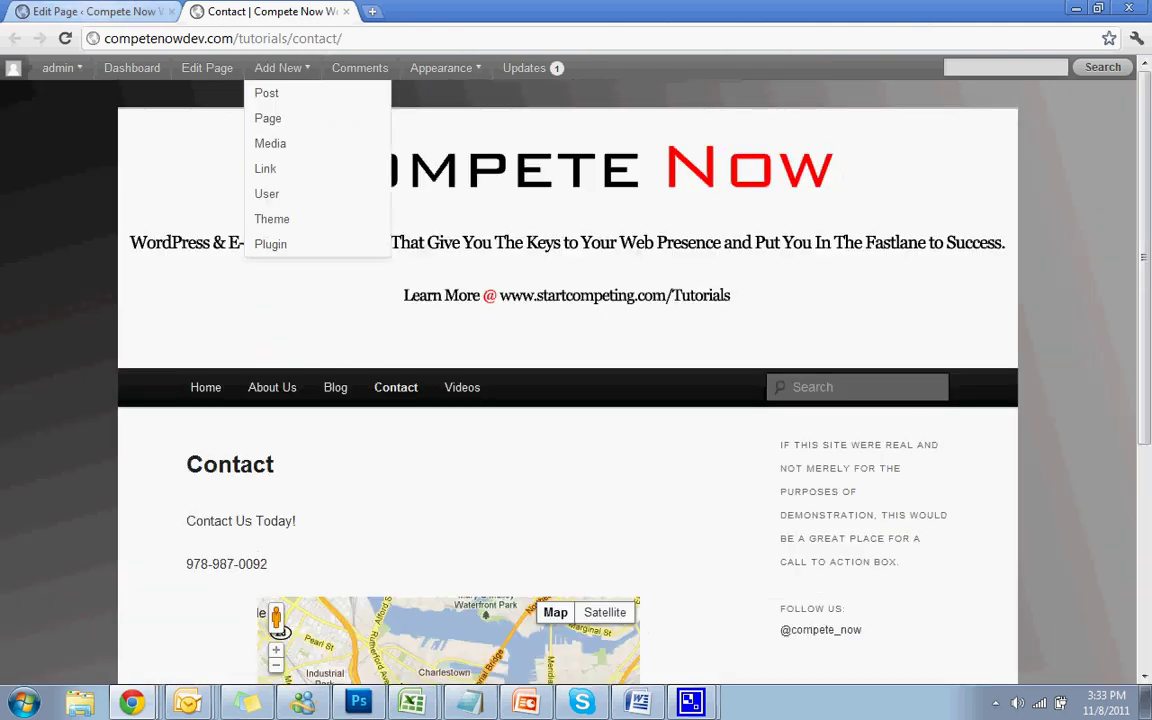
Return to editing the Contact page and add a centered, bold line "Click on the bubble for directions!" between the phone number and the map shortcode
click(95, 11)
click(239, 397)
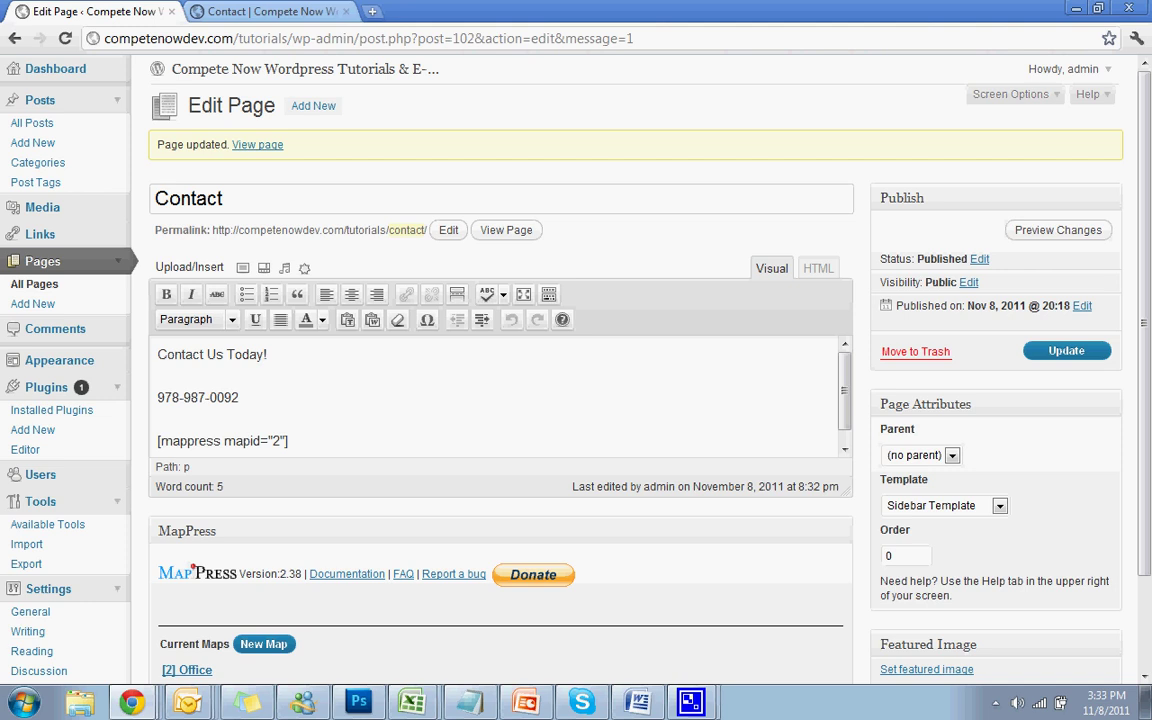
key(Down)
key(End)
key(shift+Home)
key(Delete)
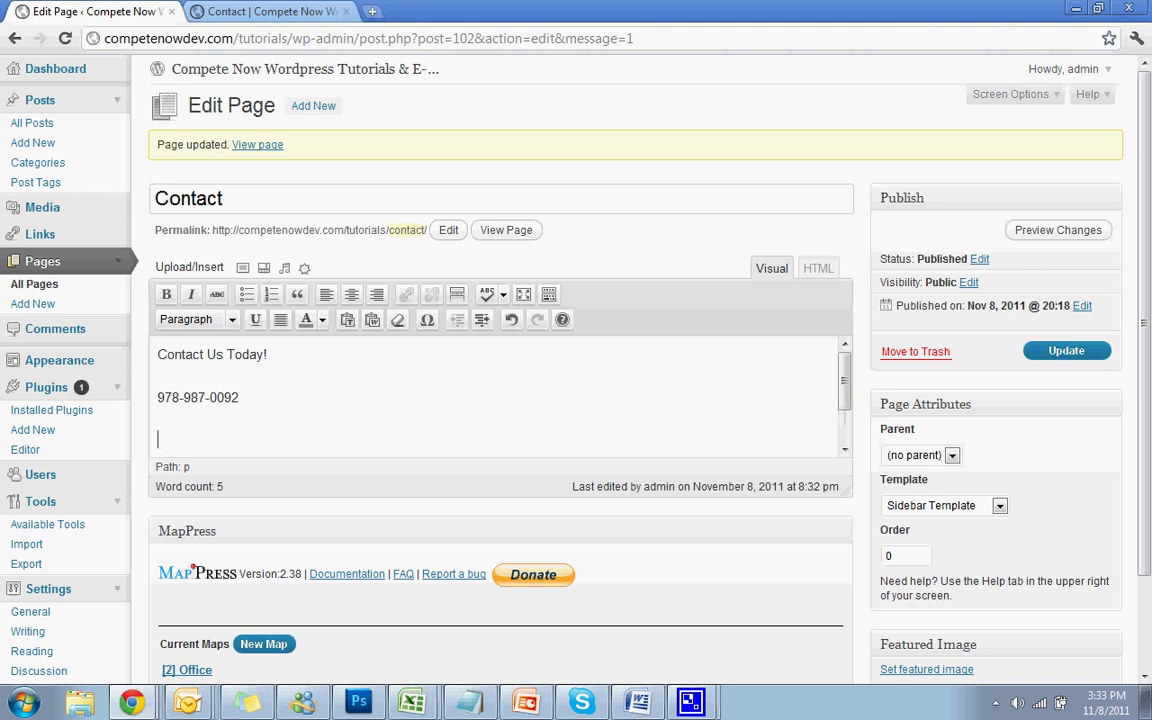
text([mappress mapid="2"])
text(Cl)
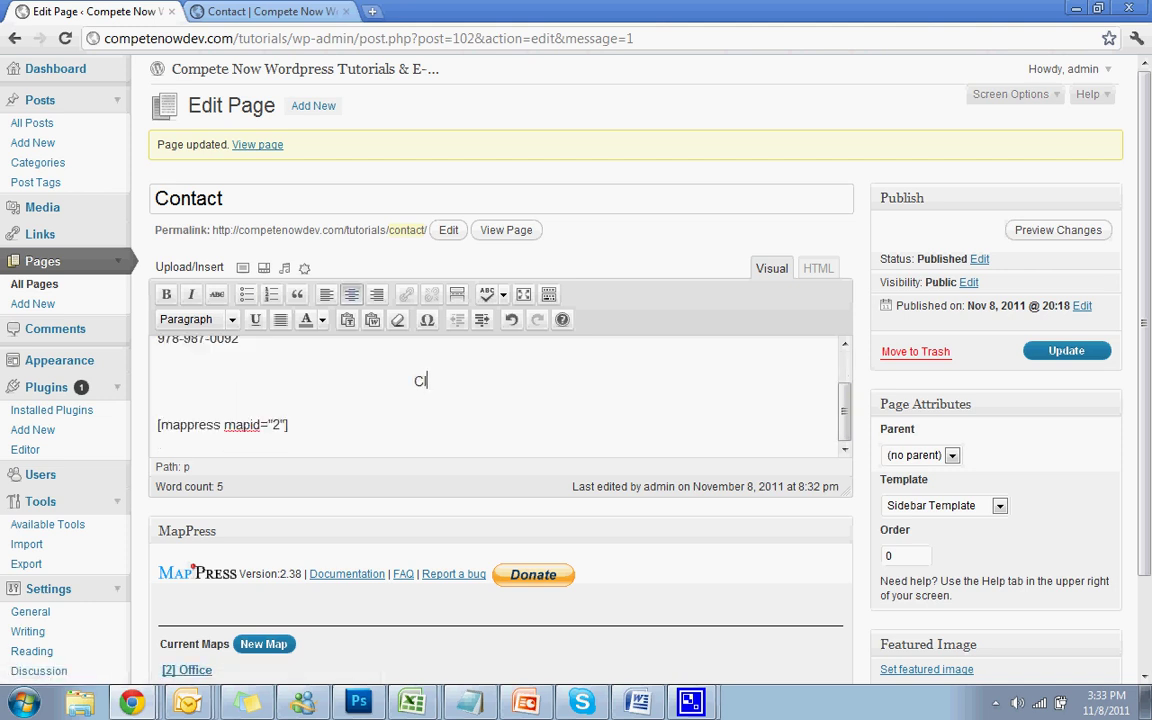
text(ick on the bubble for directions)
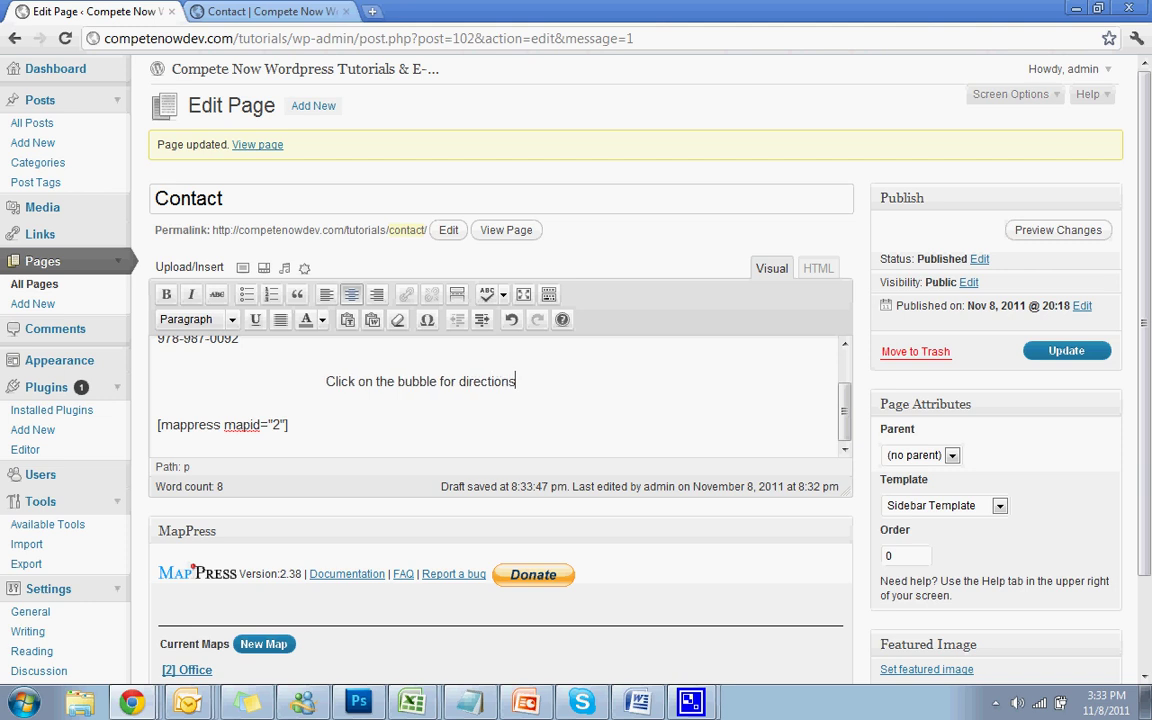
text(!)
drag(518, 381, 323, 381)
click(166, 294)
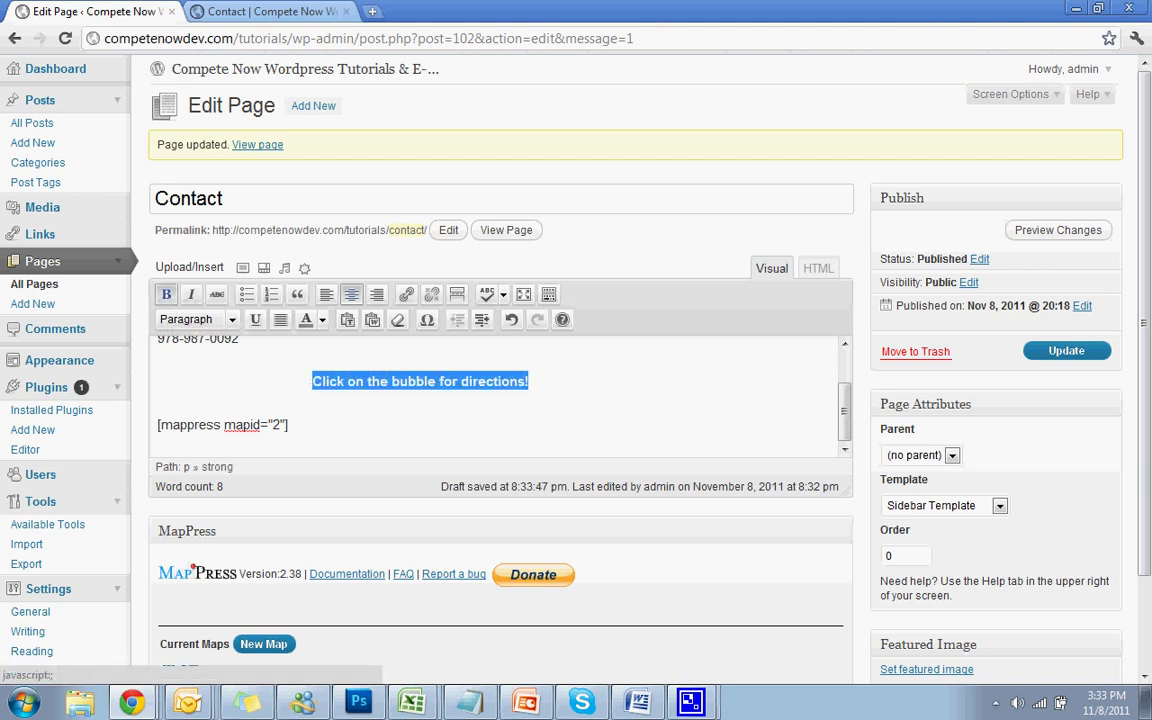
Insert the word "below" after "bubble" in the directions line and update the page
click(430, 381)
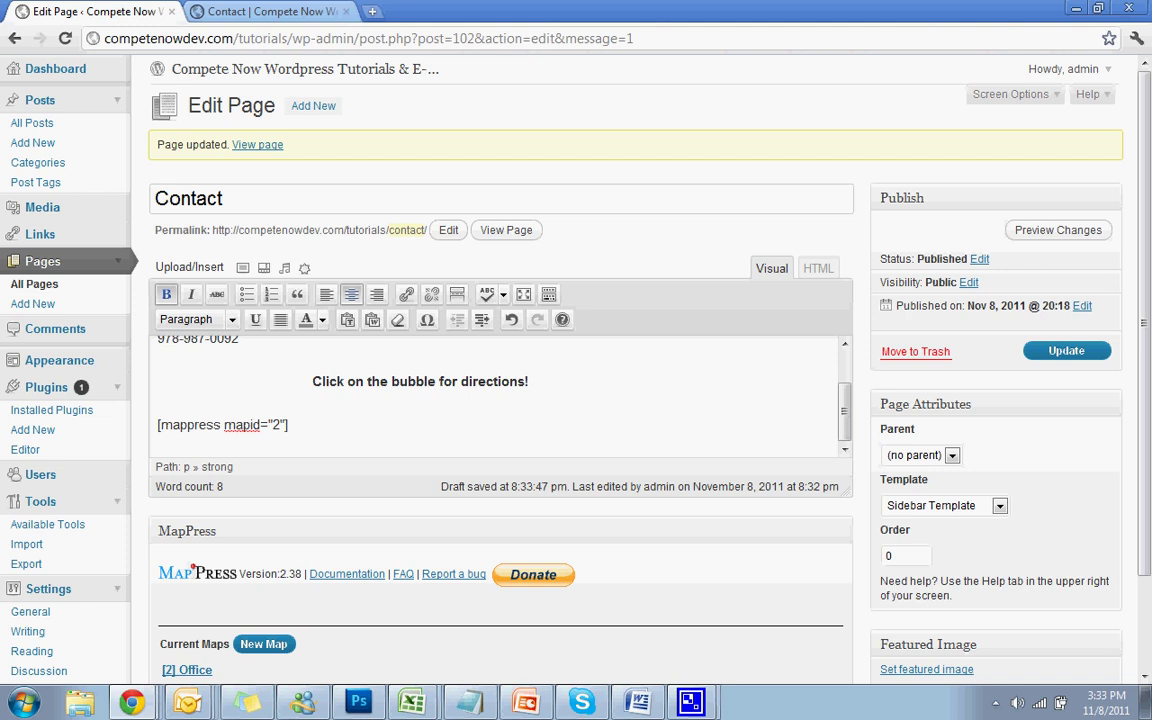
text(bel )
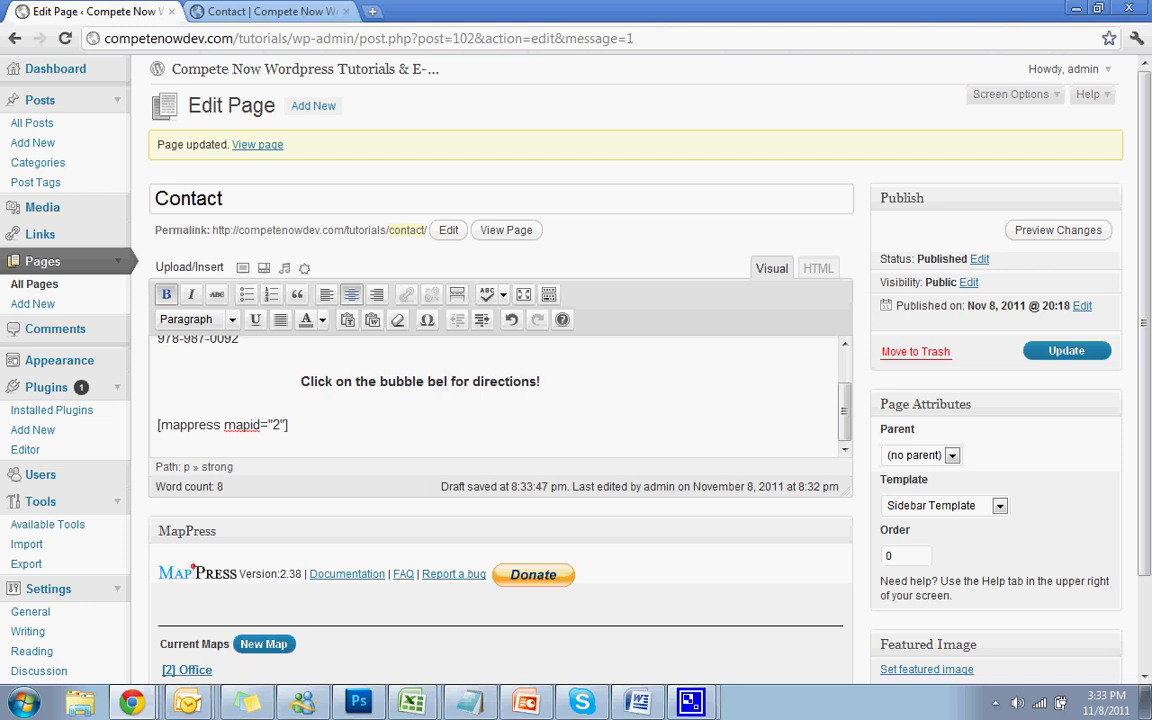
text(ow)
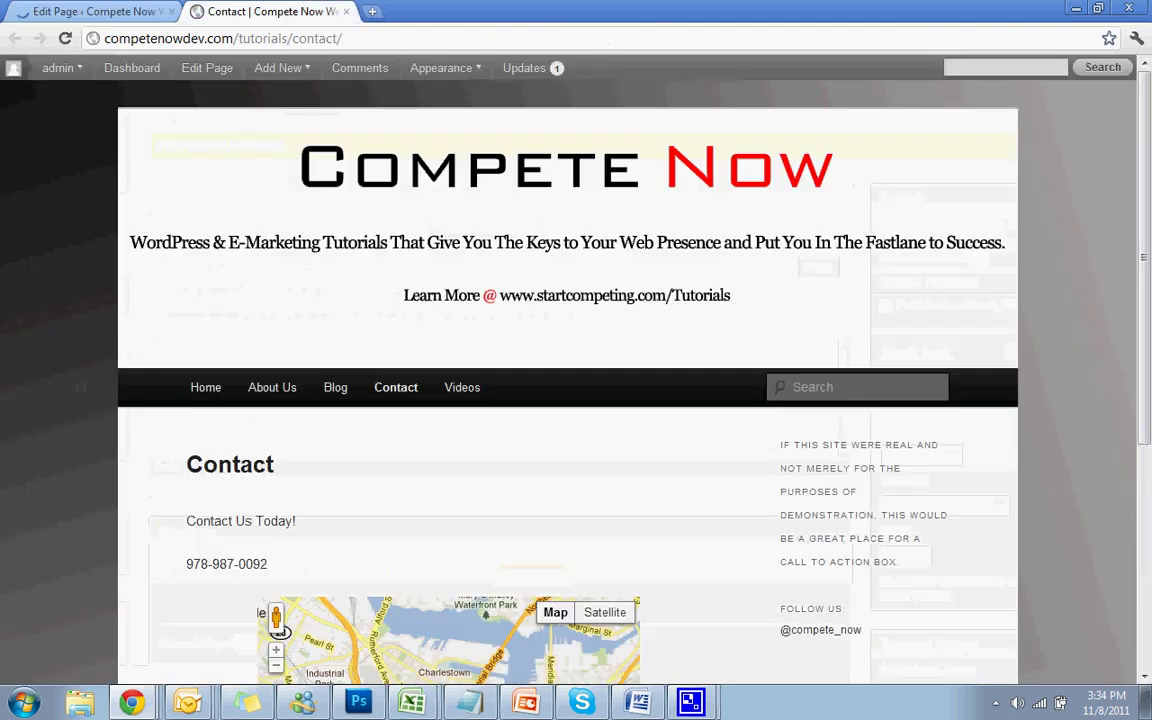
Reload the published Contact page to check the new line above the map and open the directions form from the office marker
key(F5)
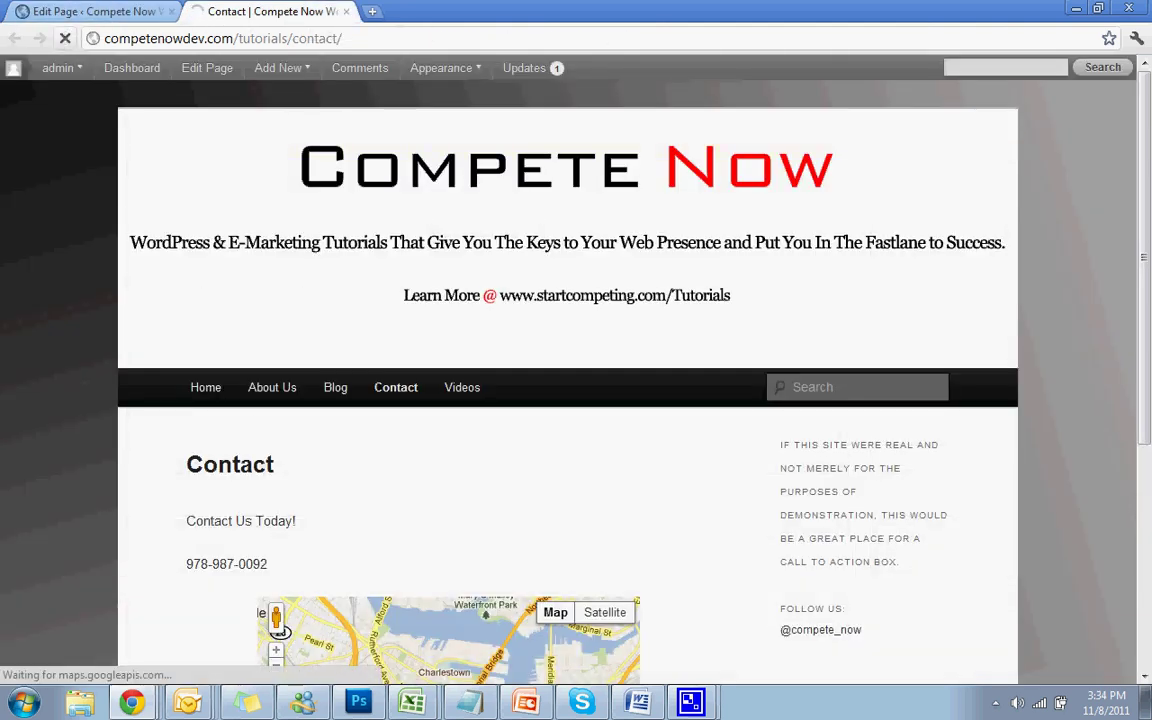
scroll(576, 380, down, 4)
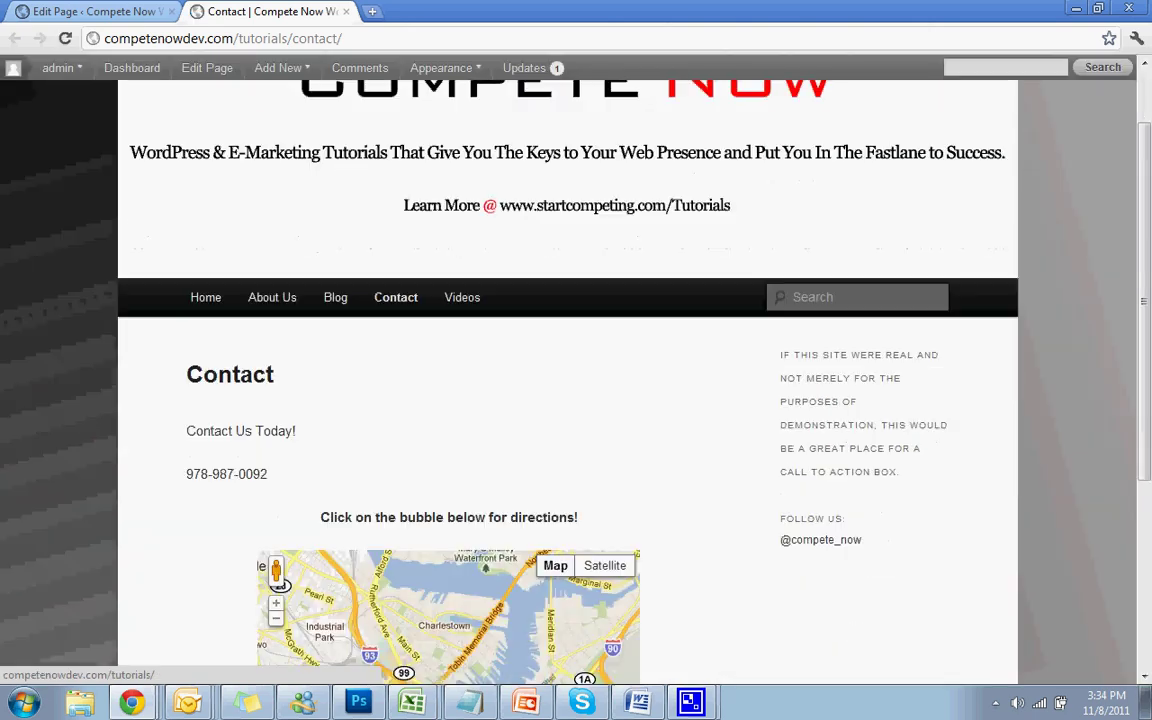
mouse_move(555, 296)
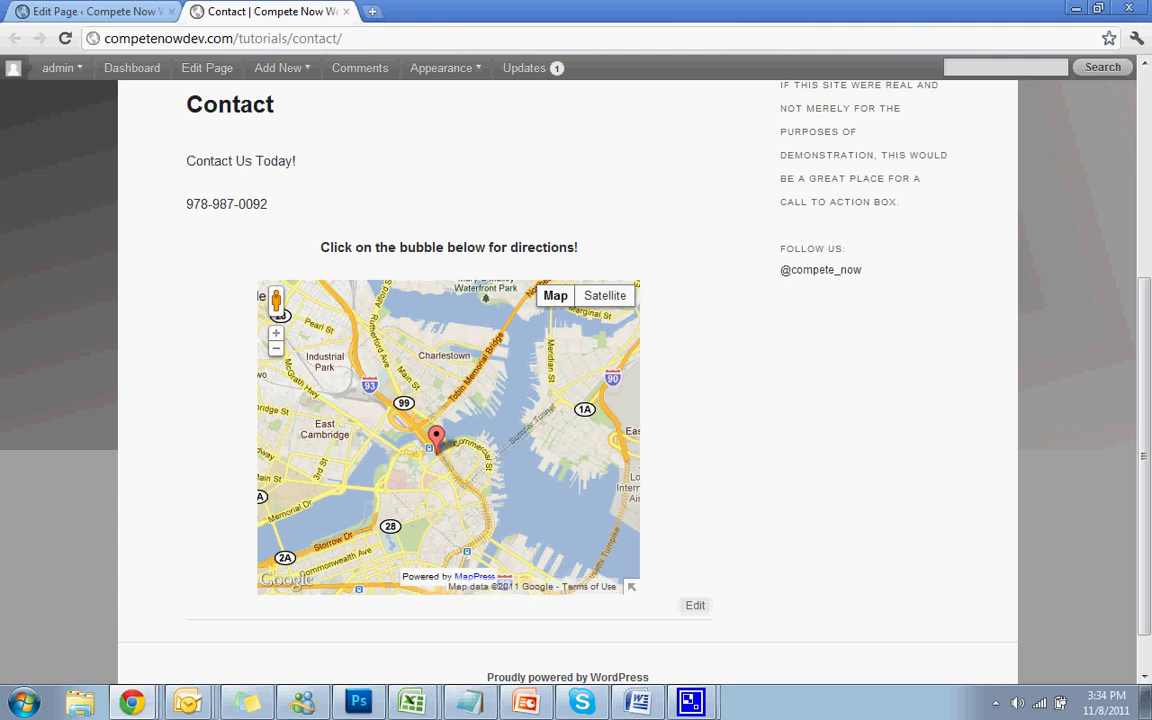
click(436, 438)
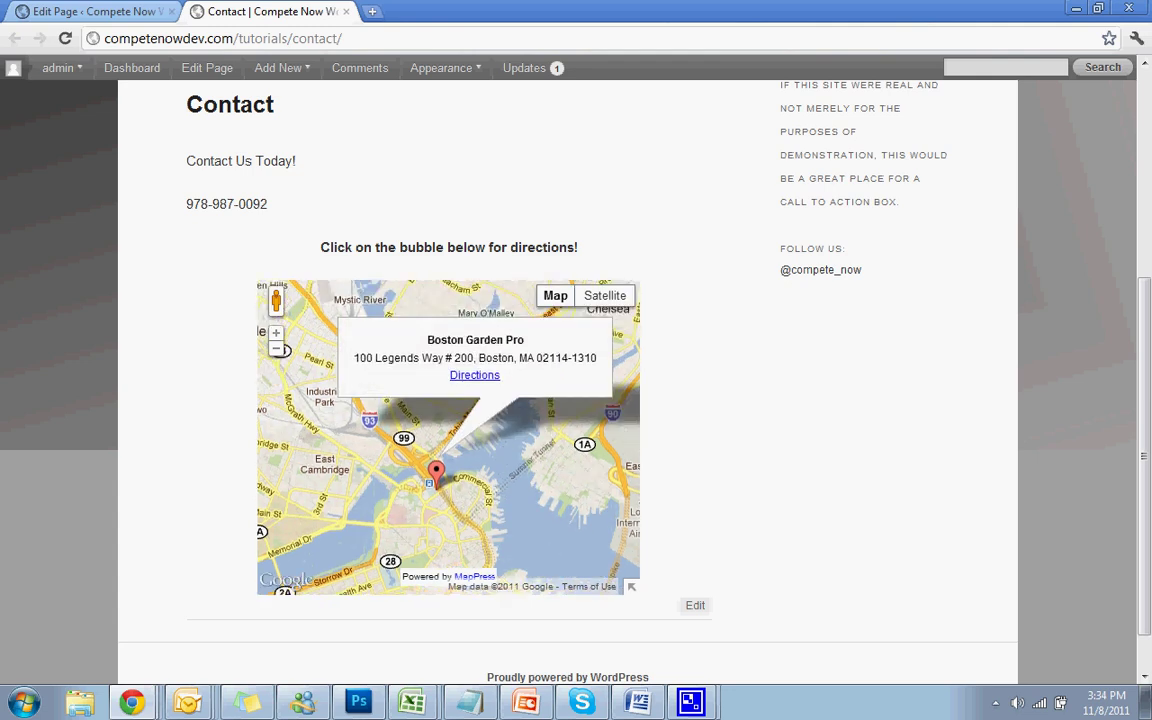
click(474, 375)
scroll(474, 375, down, 3)
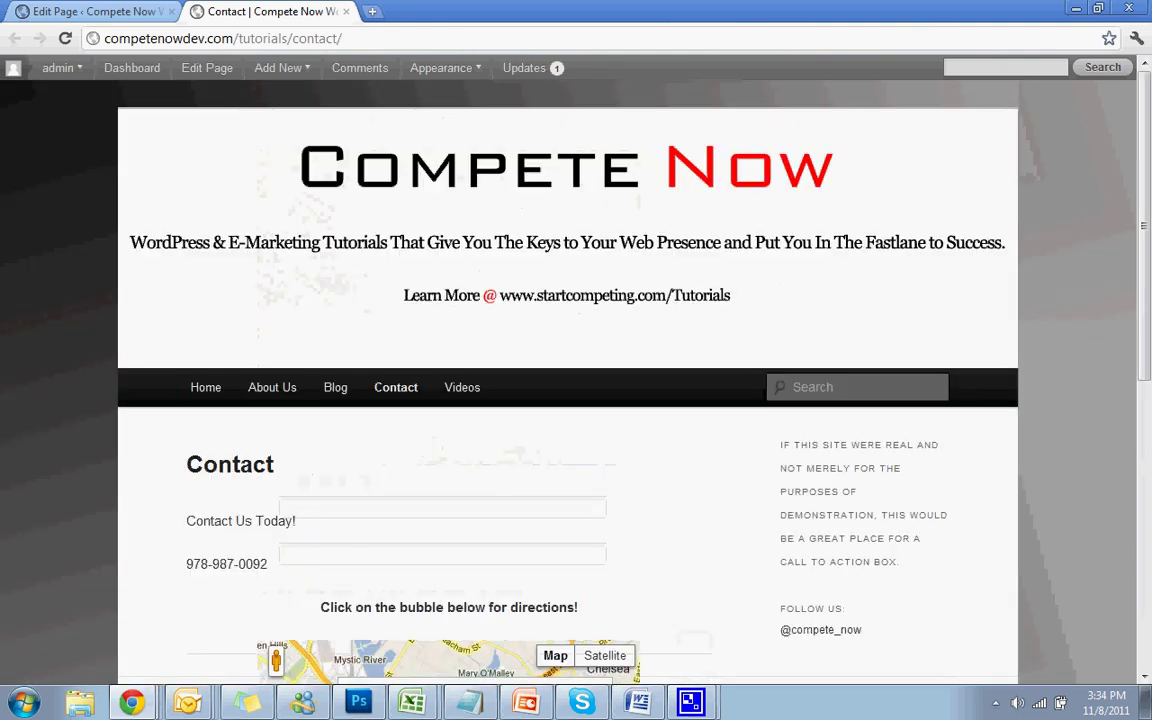